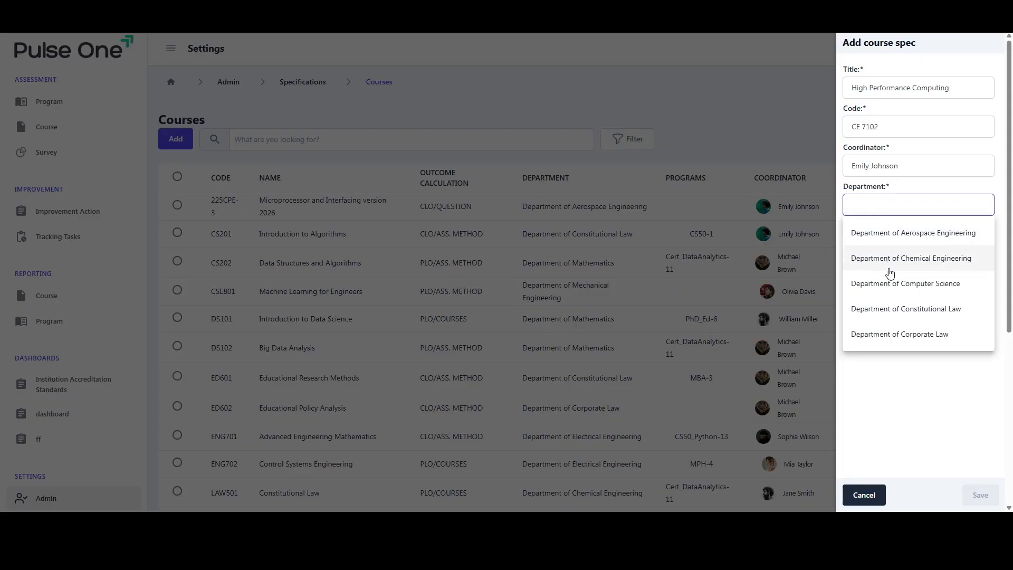
- Assign the new High Performance Computing course spec to the Department of Computer Science
{"action": "left_click", "coordinate": [896, 283]}
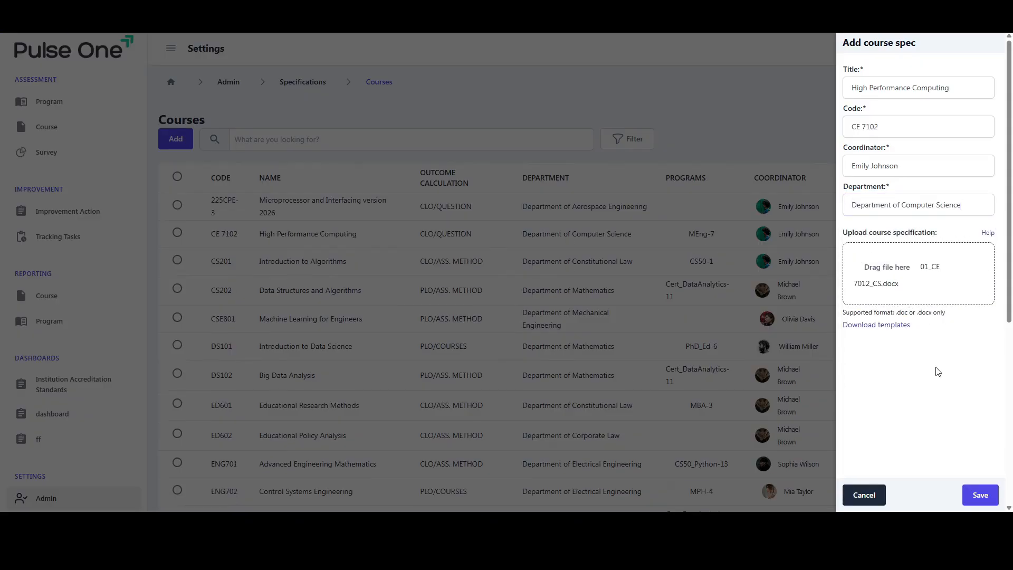
- Download the course specification template and examine its sections from the cover page through Specification Approval in Word
{"action": "left_click", "coordinate": [871, 325]}
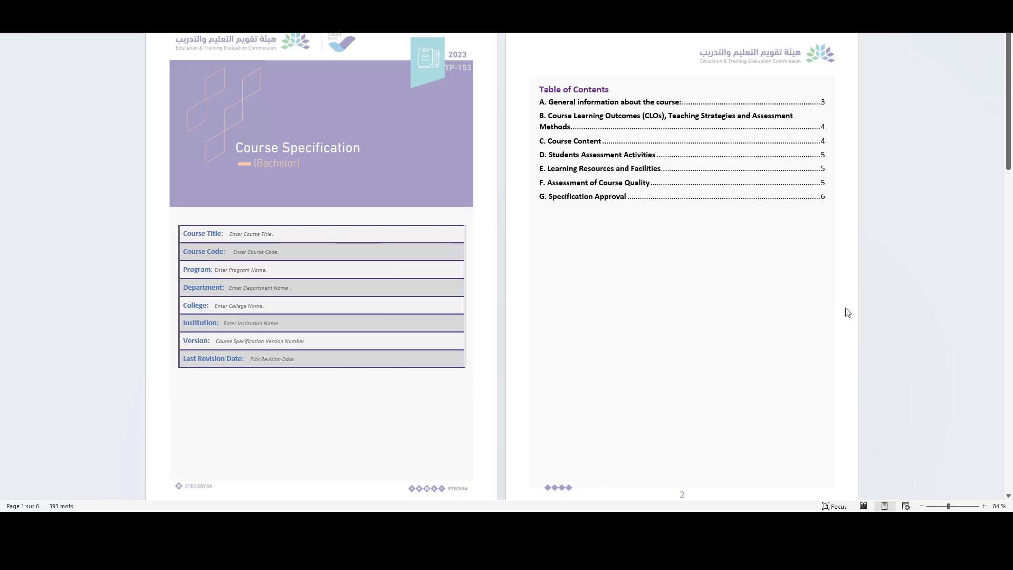
{"action": "scroll", "coordinate": [887, 287], "scroll_direction": "down", "scroll_amount": 5}
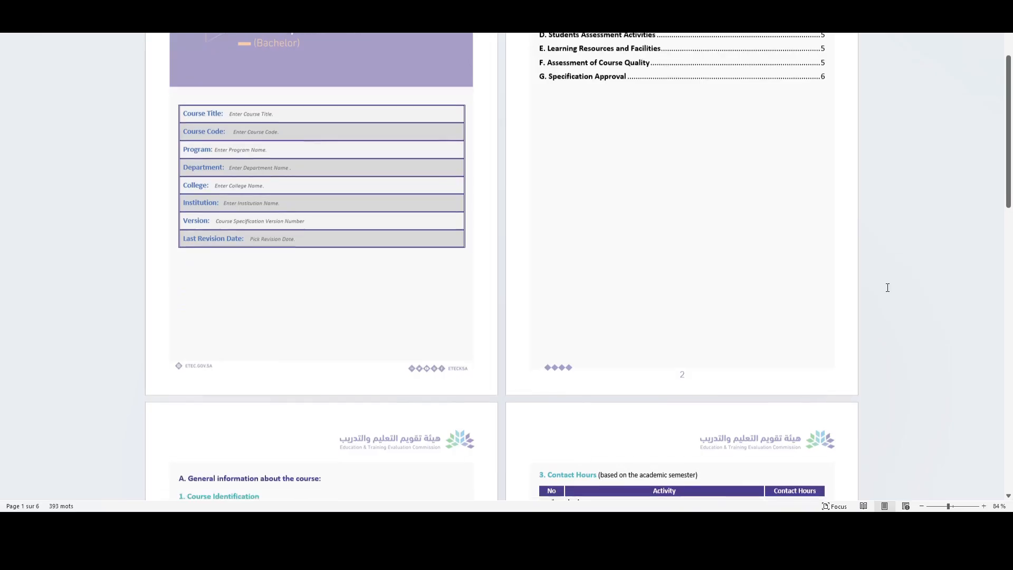
{"action": "scroll", "coordinate": [887, 287], "scroll_direction": "down", "scroll_amount": 6}
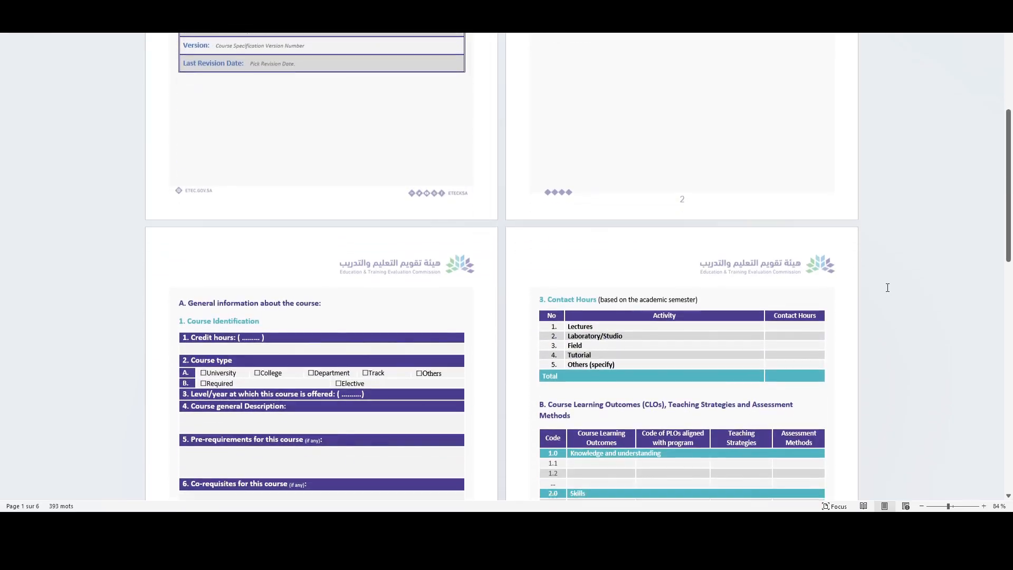
{"action": "scroll", "coordinate": [887, 286], "scroll_direction": "down", "scroll_amount": 1}
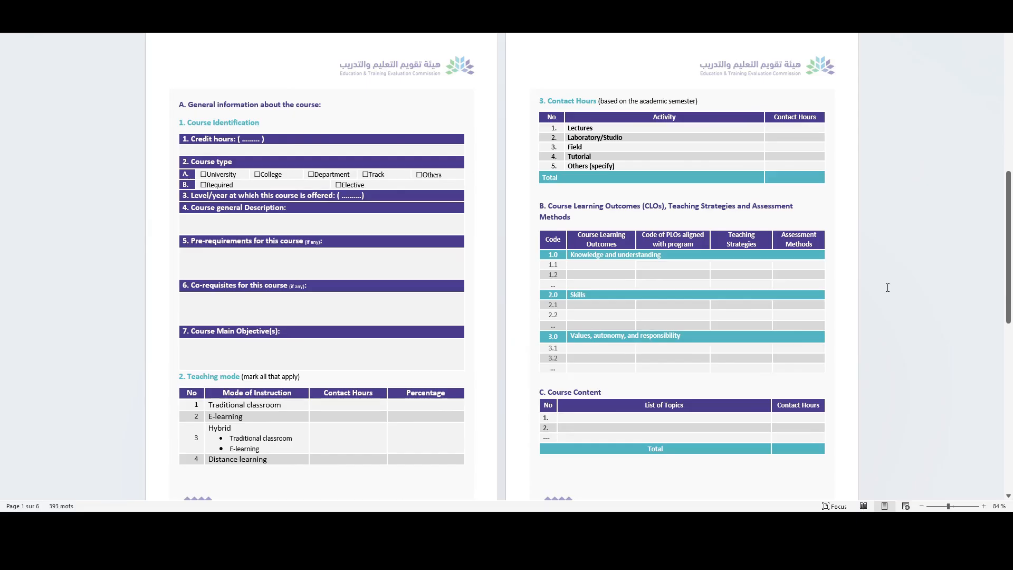
{"action": "scroll", "coordinate": [886, 287], "scroll_direction": "down", "scroll_amount": 4}
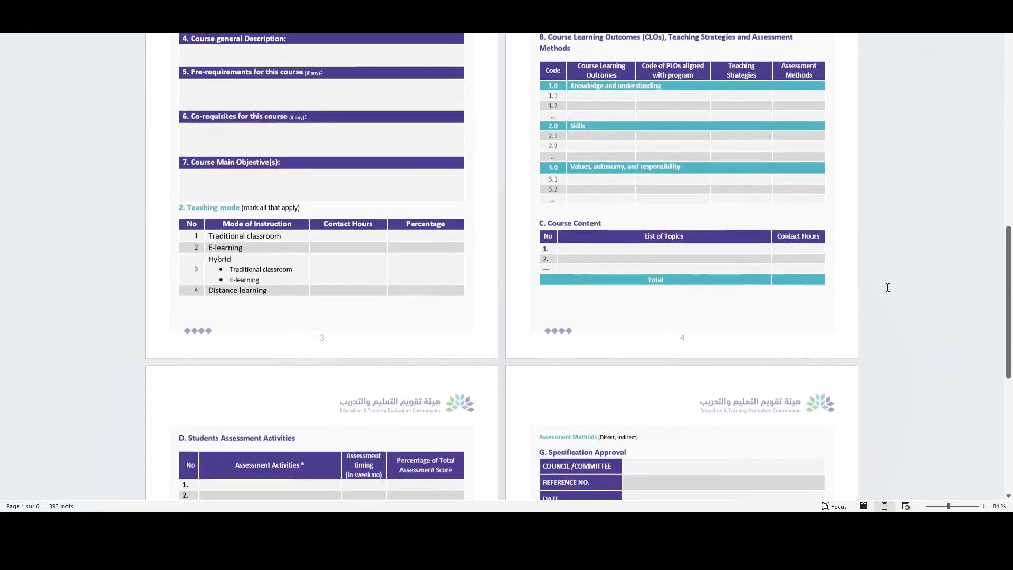
{"action": "scroll", "coordinate": [887, 288], "scroll_direction": "down", "scroll_amount": 4}
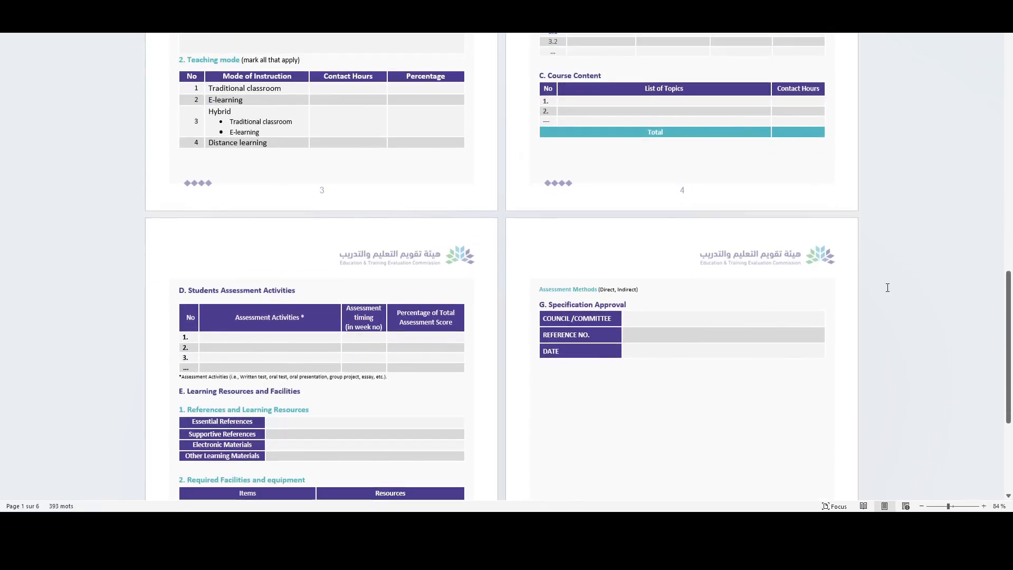
{"action": "scroll", "coordinate": [887, 287], "scroll_direction": "down", "scroll_amount": 3}
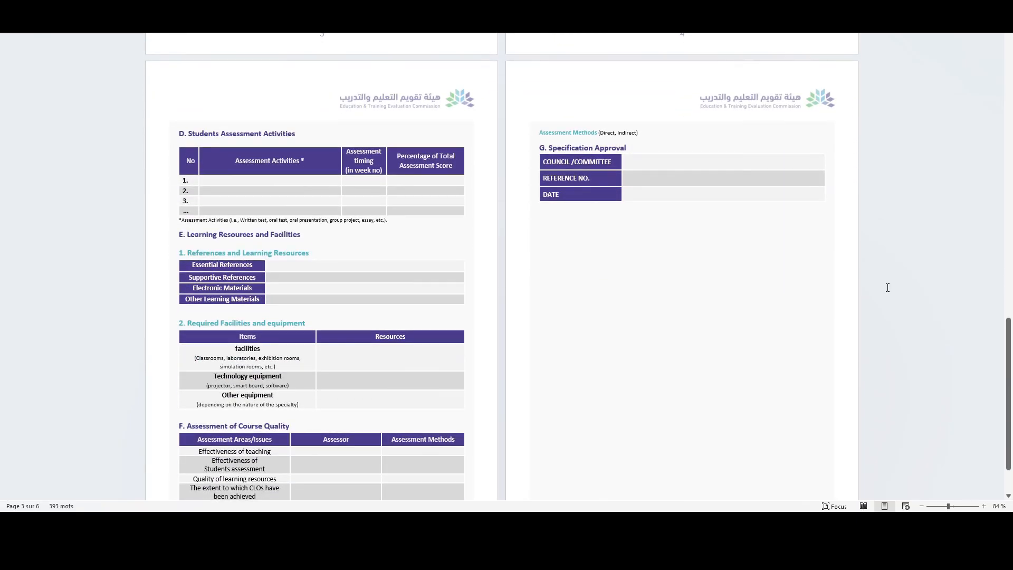
{"action": "scroll", "coordinate": [887, 288], "scroll_direction": "down", "scroll_amount": 1}
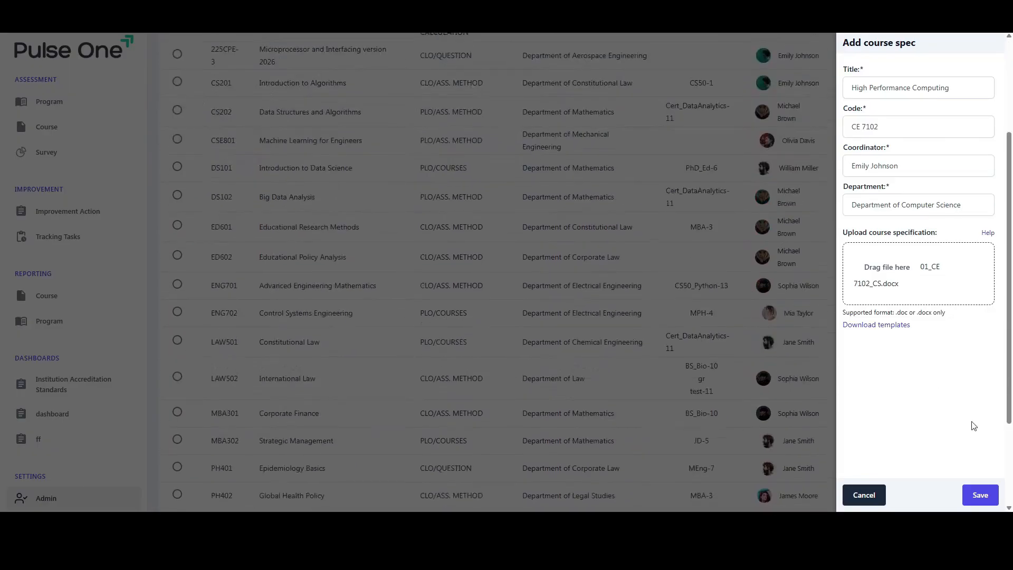
- Save the High Performance Computing course spec with the attached 01_CE 7102_CS.docx and open its draft
{"action": "left_click", "coordinate": [980, 494]}
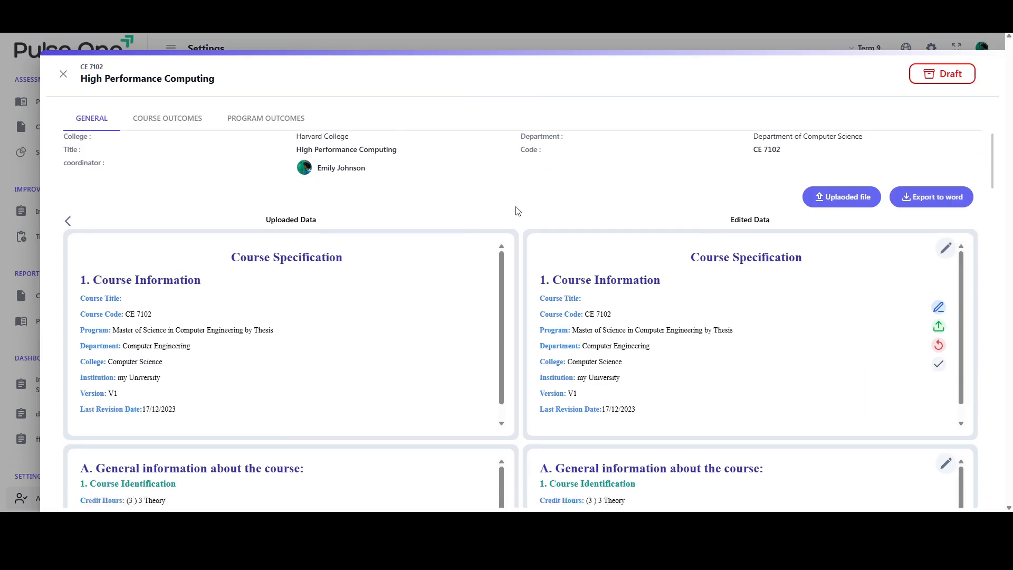
{"action": "scroll", "coordinate": [518, 211], "scroll_direction": "up", "scroll_amount": 1}
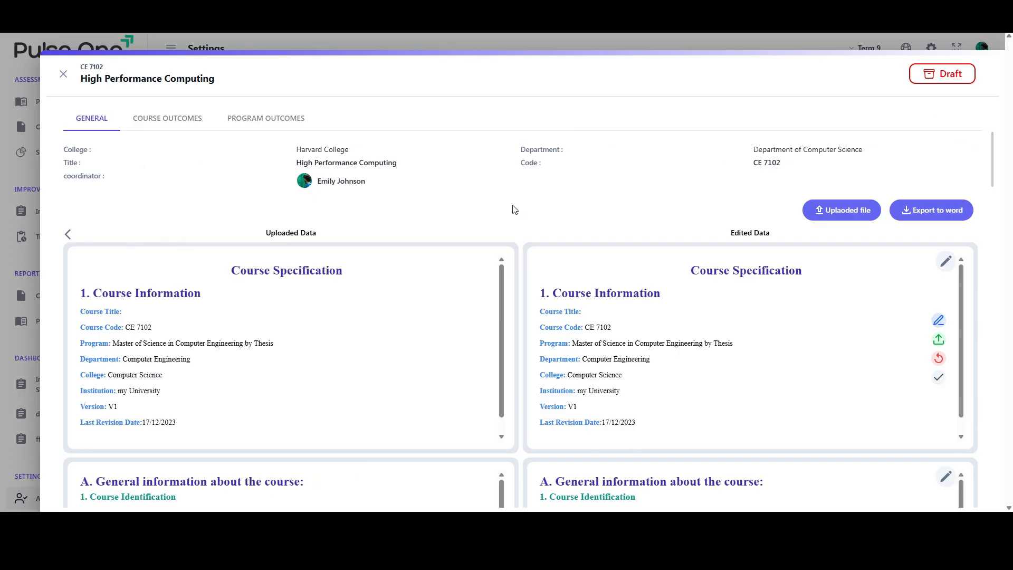
- Create the course's CLOs from the Course Learning Outcomes section of the edited data
{"action": "scroll", "coordinate": [514, 215], "scroll_direction": "down", "scroll_amount": 10}
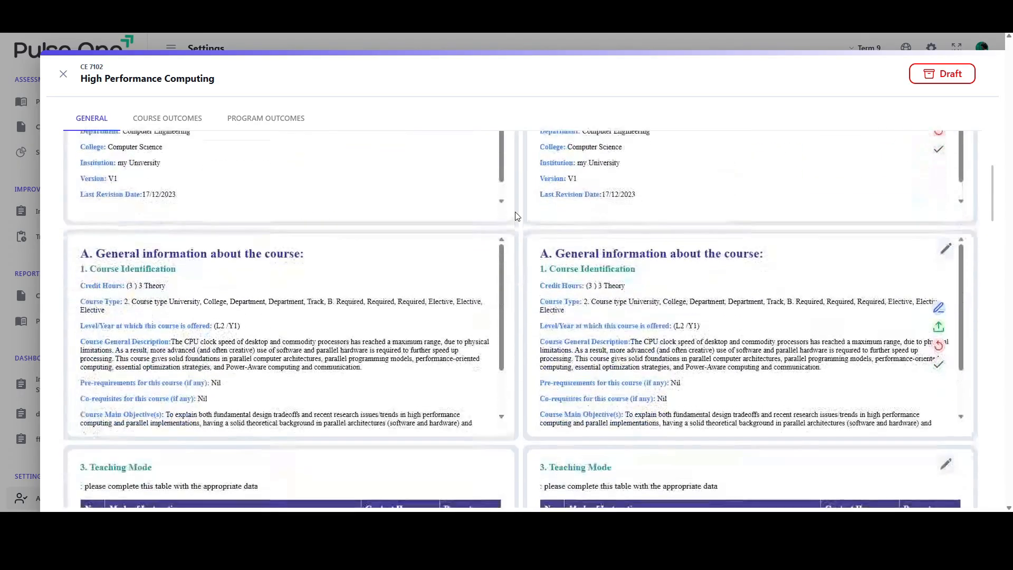
{"action": "scroll", "coordinate": [521, 218], "scroll_direction": "down", "scroll_amount": 7}
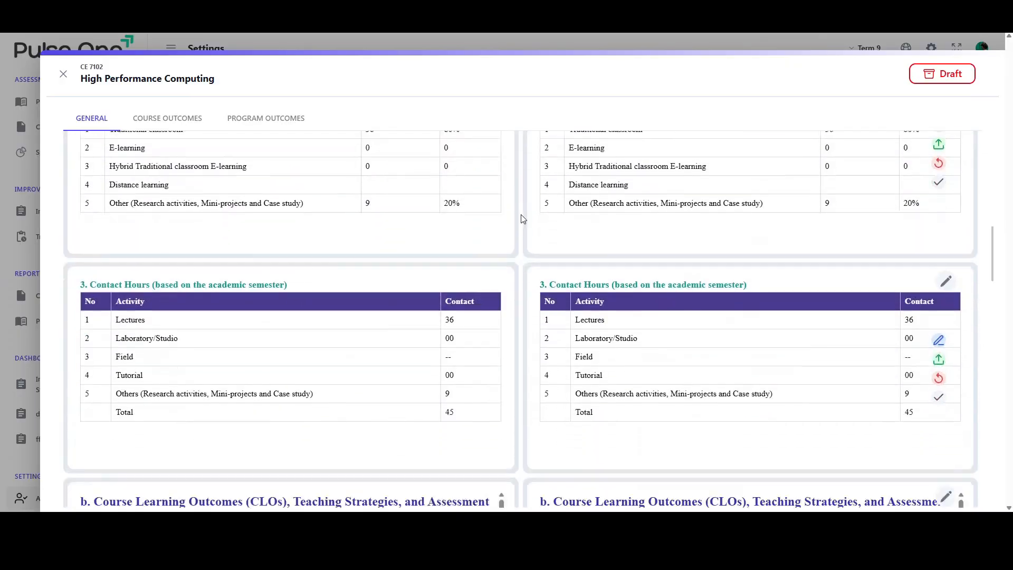
{"action": "scroll", "coordinate": [522, 218], "scroll_direction": "down", "scroll_amount": 3}
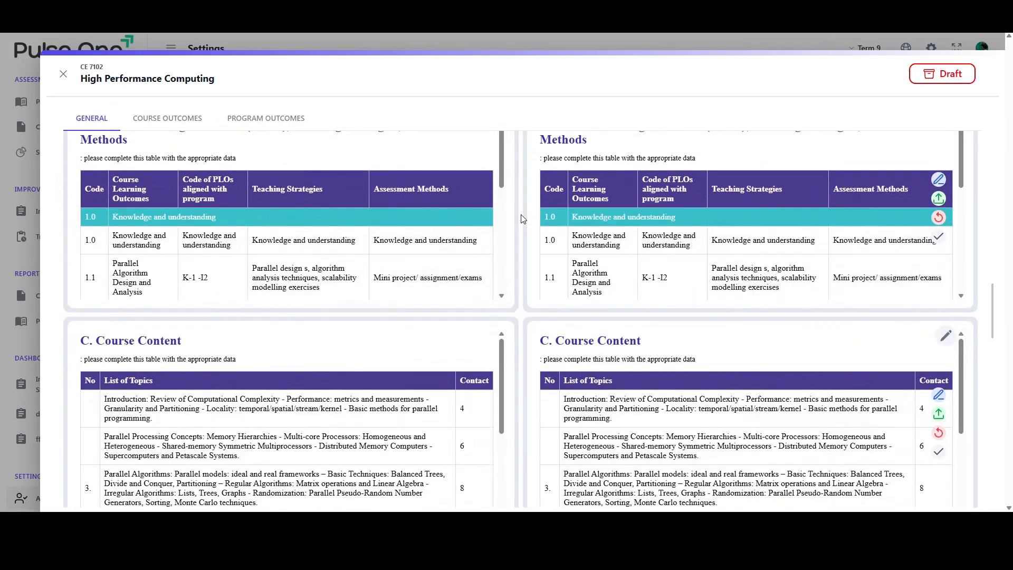
{"action": "scroll", "coordinate": [523, 218], "scroll_direction": "up", "scroll_amount": 1}
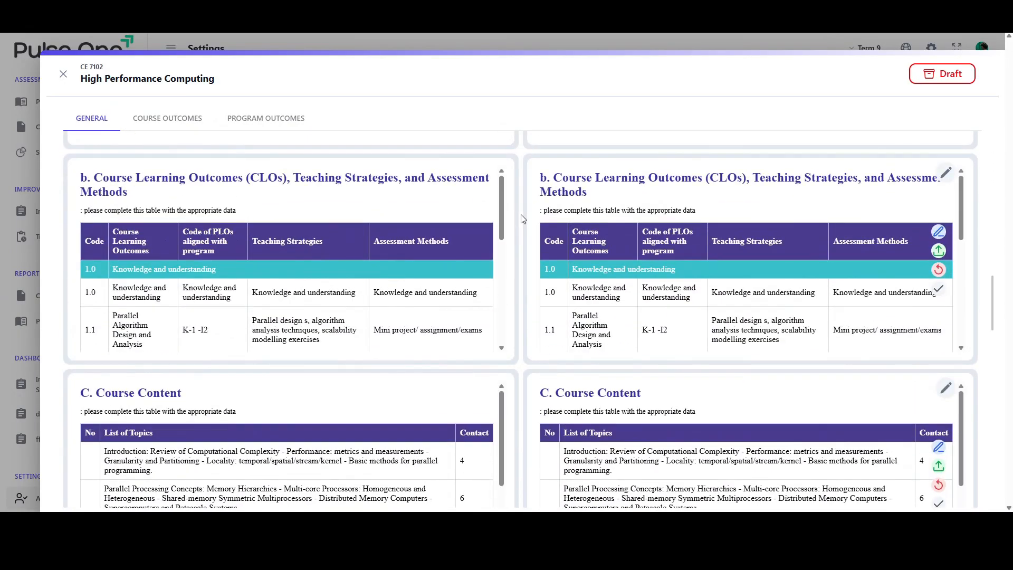
{"action": "left_click", "coordinate": [939, 256]}
- Create the course's assessment methods from the Student Assessment Activities section of the edited data
{"action": "scroll", "coordinate": [966, 289], "scroll_direction": "down", "scroll_amount": 5}
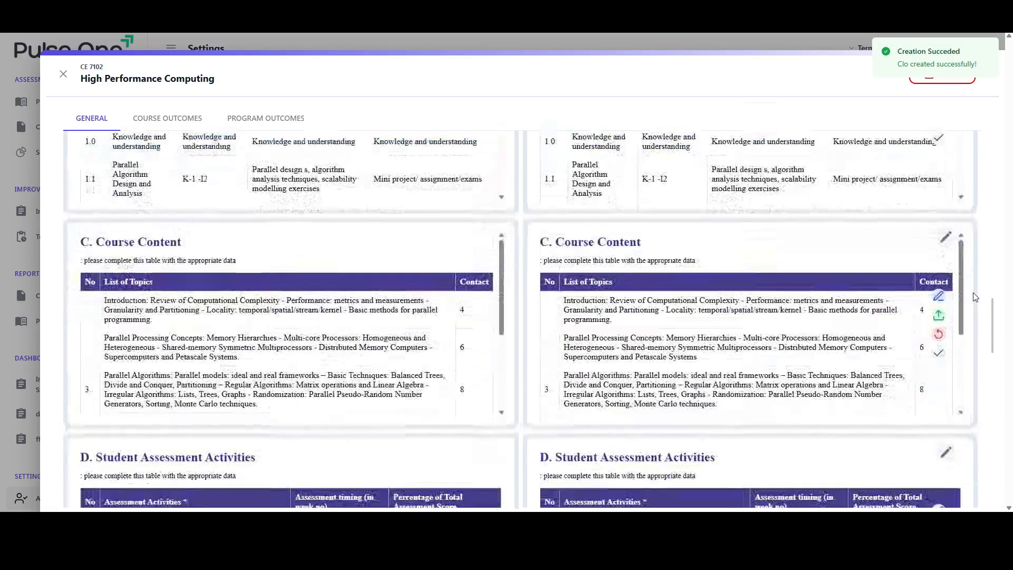
{"action": "scroll", "coordinate": [977, 297], "scroll_direction": "down", "scroll_amount": 1}
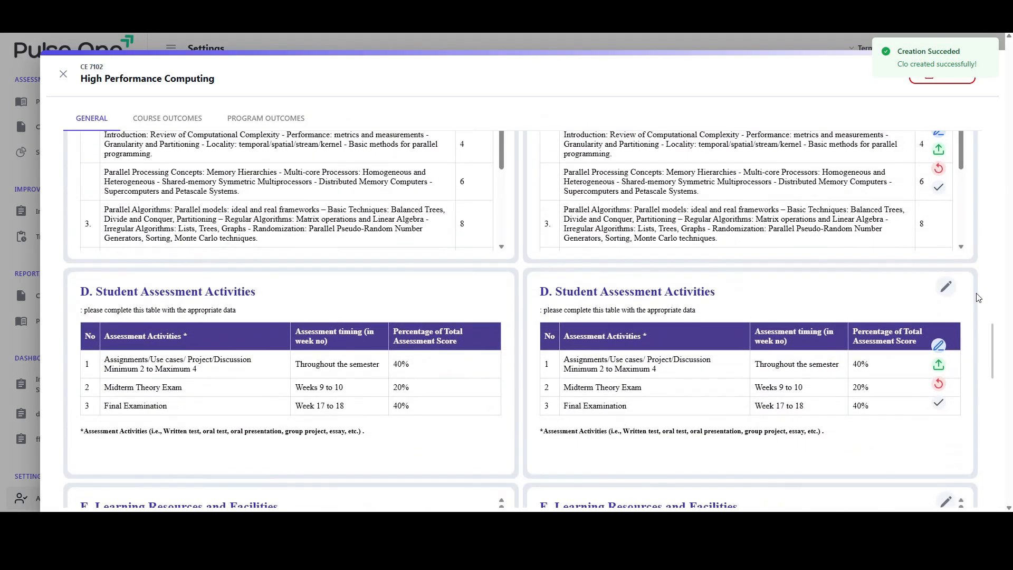
{"action": "left_click", "coordinate": [938, 366]}
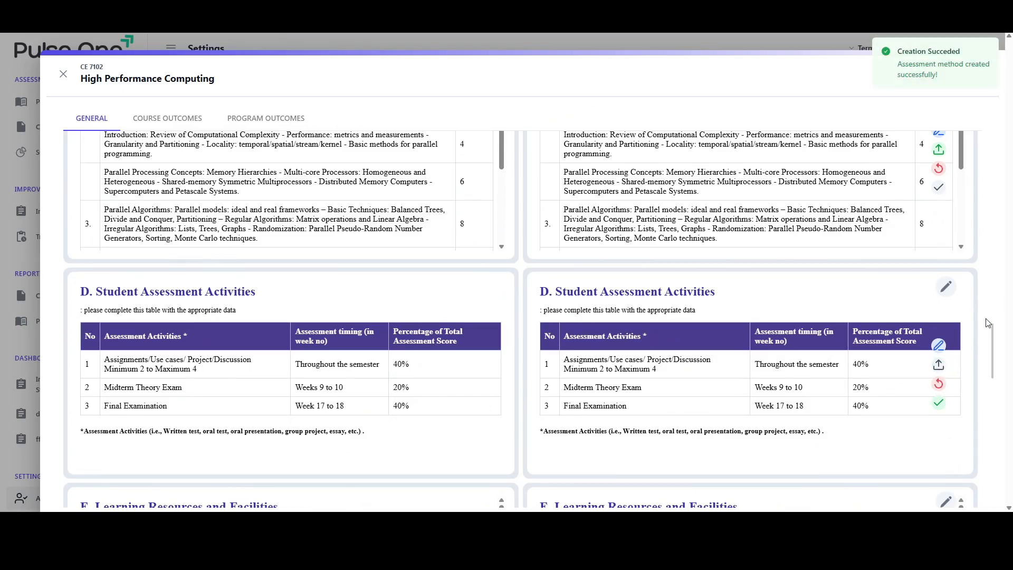
- Change the course specification's status to In Progress
{"action": "scroll", "coordinate": [983, 319], "scroll_direction": "up", "scroll_amount": 15}
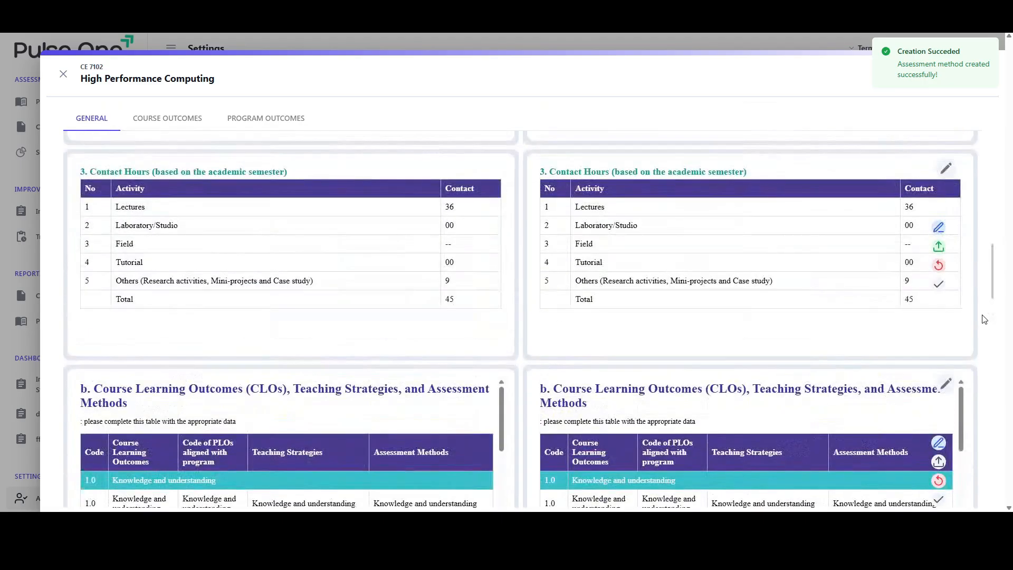
{"action": "scroll", "coordinate": [984, 319], "scroll_direction": "up", "scroll_amount": 10}
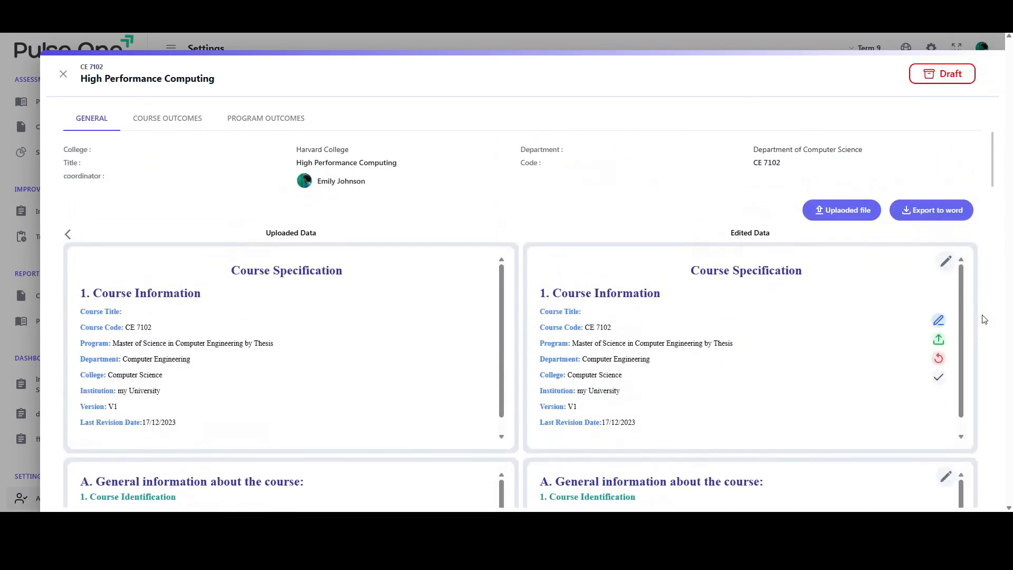
{"action": "left_click", "coordinate": [940, 85]}
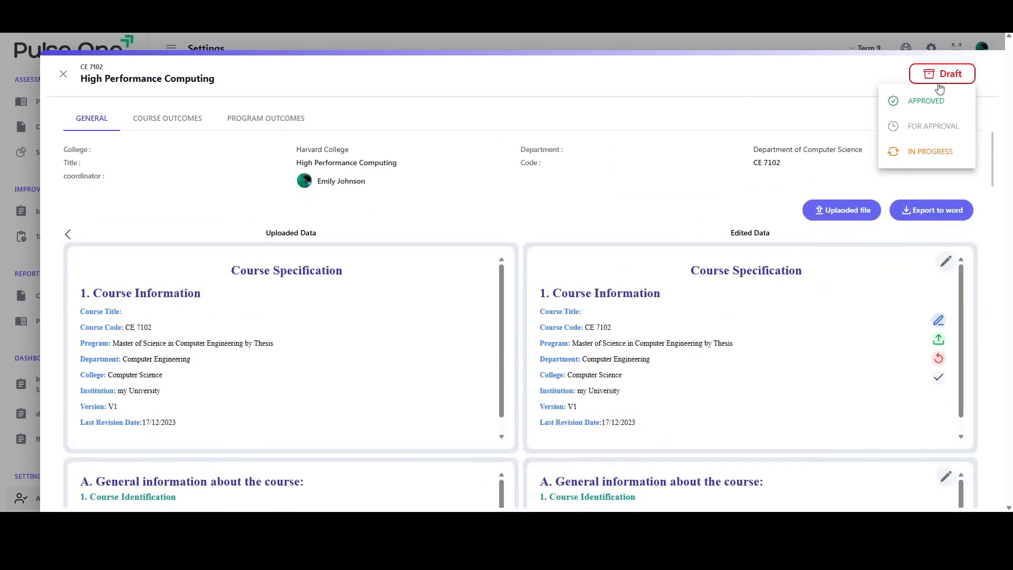
{"action": "left_click", "coordinate": [926, 154]}
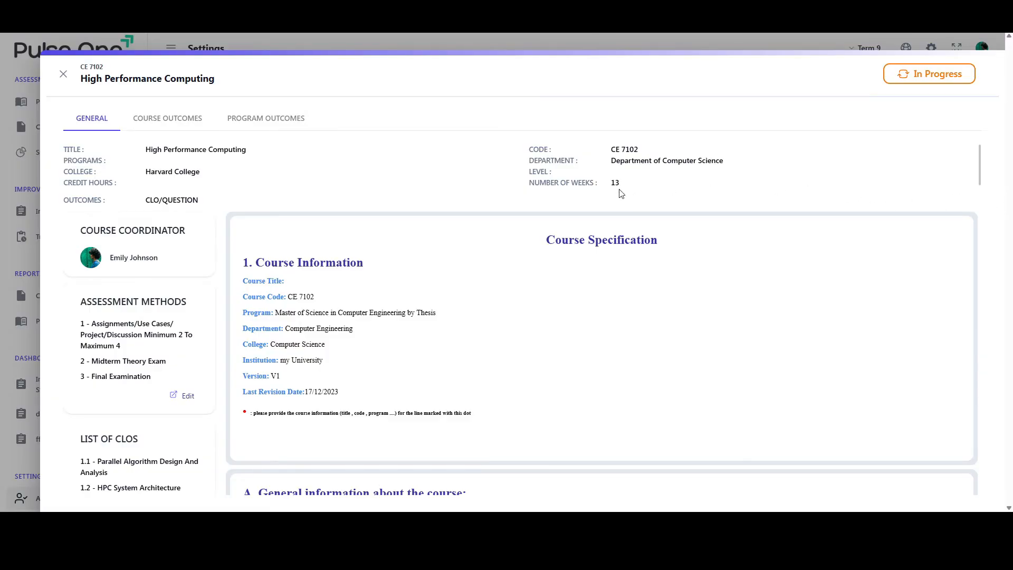
- Open the questions list of the Assignments/Use cases/Project/Discussion assessment method for editing
{"action": "scroll", "coordinate": [227, 306], "scroll_direction": "down", "scroll_amount": 2}
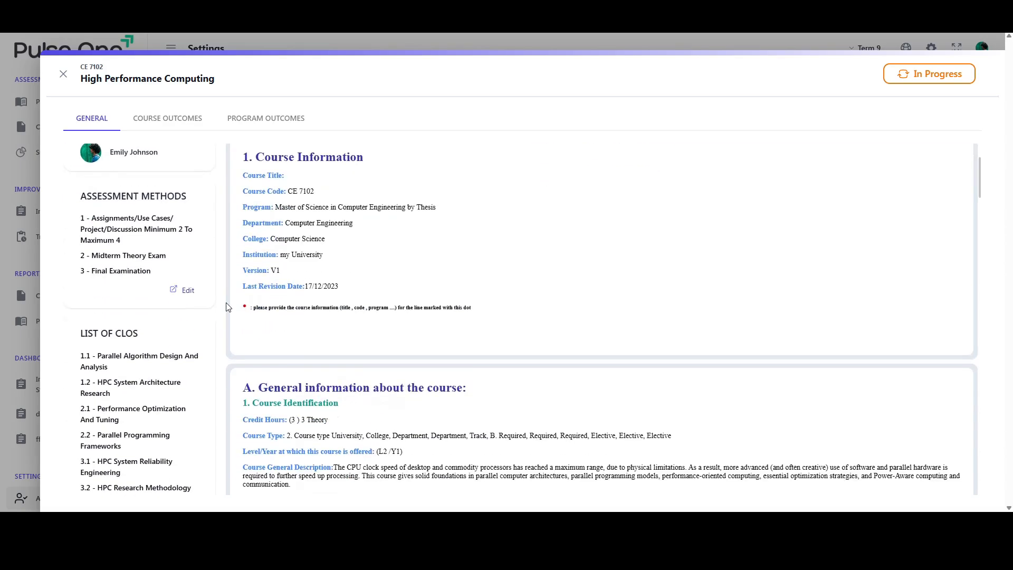
{"action": "scroll", "coordinate": [228, 306], "scroll_direction": "down", "scroll_amount": 1}
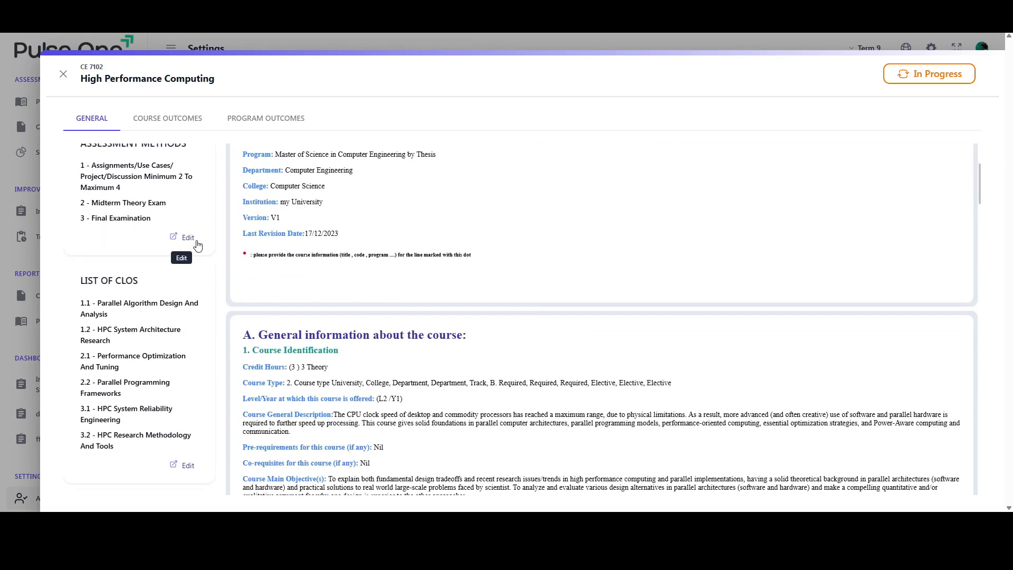
{"action": "left_click", "coordinate": [198, 239]}
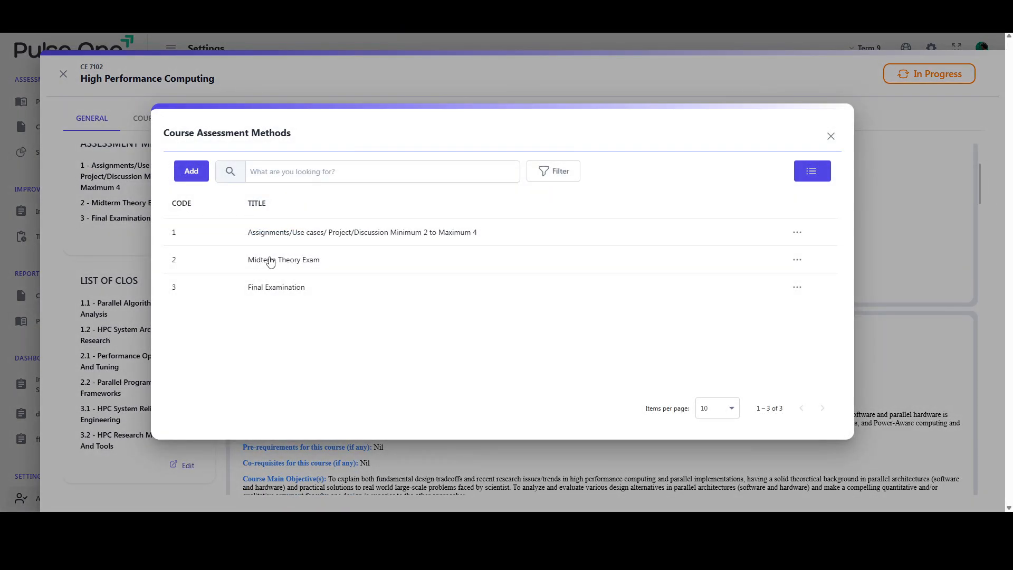
{"action": "left_click", "coordinate": [306, 235]}
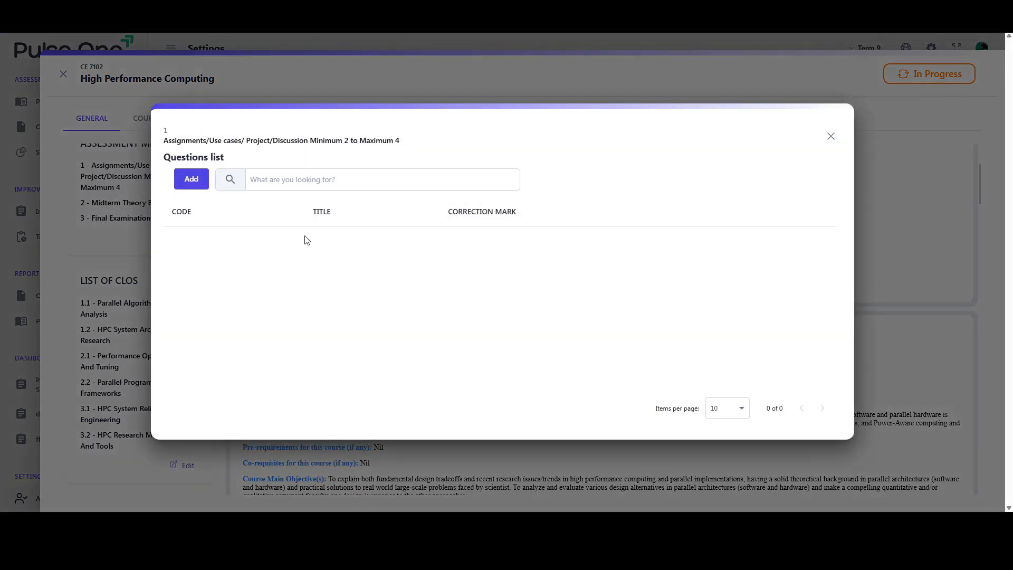
- Add question WT-101 titled Web Task Tracker with a correction mark of 40, then close the assessment methods
{"action": "left_click", "coordinate": [191, 180]}
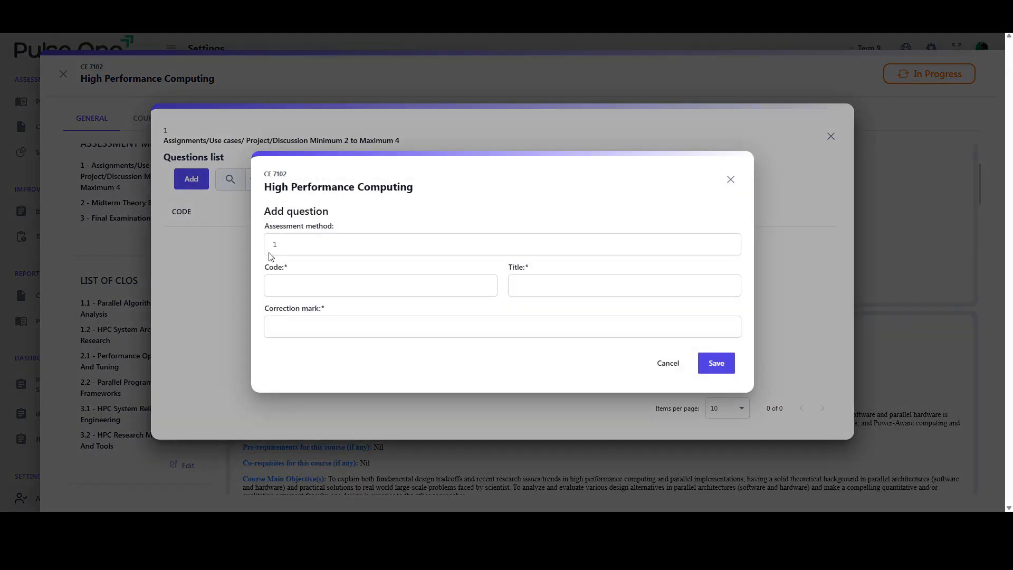
{"action": "left_click", "coordinate": [293, 288]}
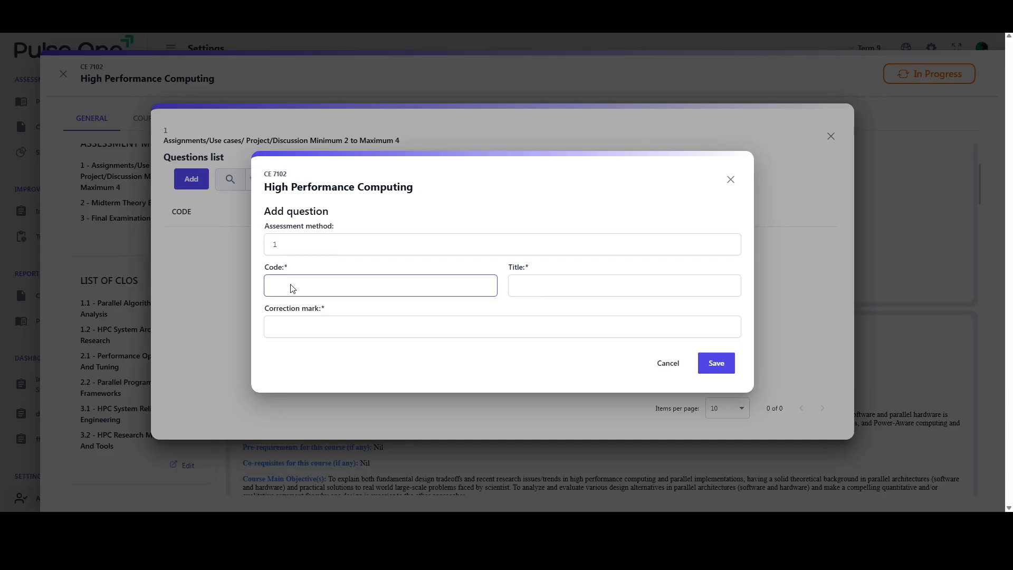
{"action": "type", "text": "WT-101"}
{"action": "left_click", "coordinate": [520, 283]}
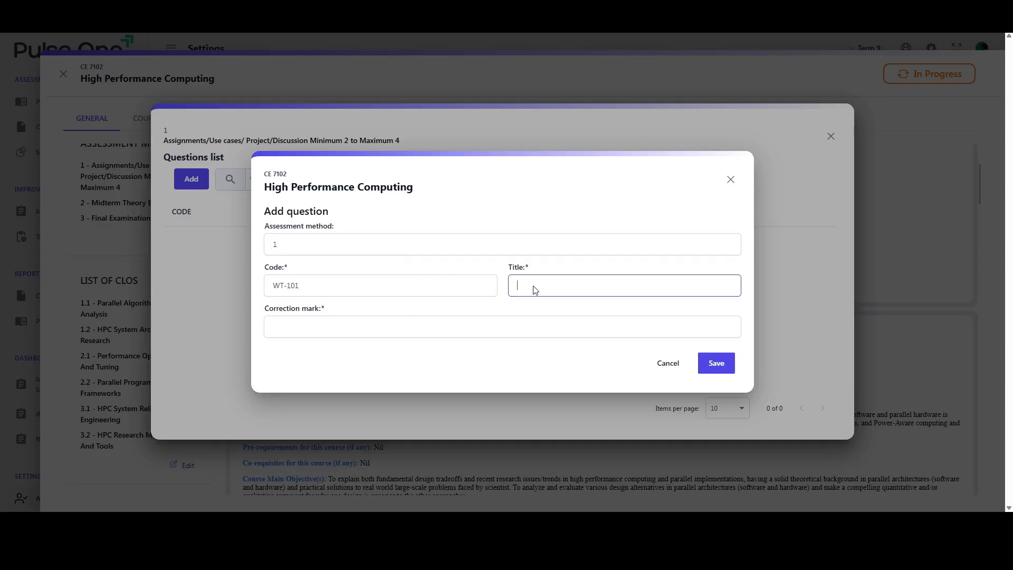
{"action": "type", "text": "Web Task Tracker"}
{"action": "left_click", "coordinate": [541, 331]}
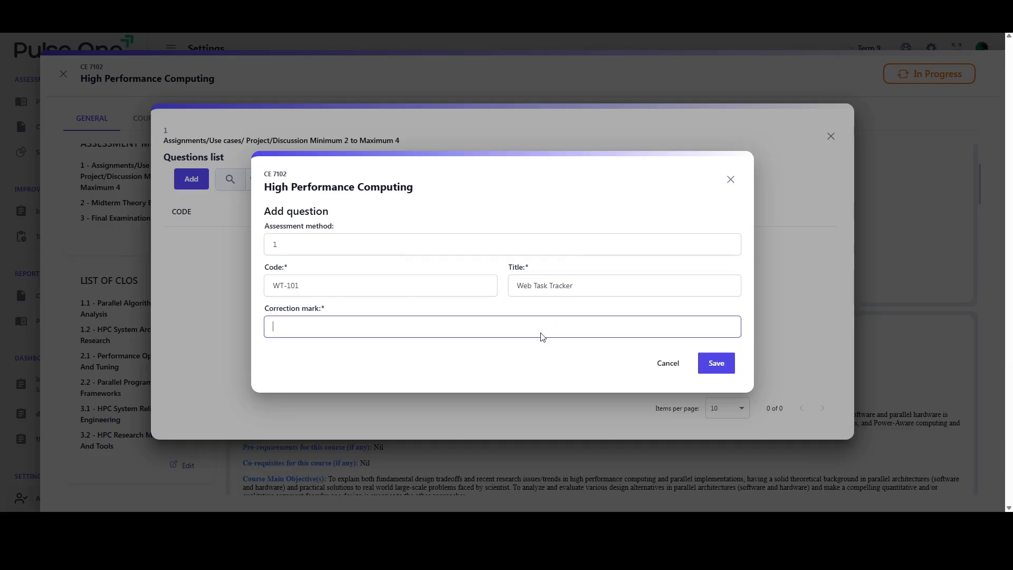
{"action": "type", "text": "40"}
{"action": "left_click", "coordinate": [711, 367]}
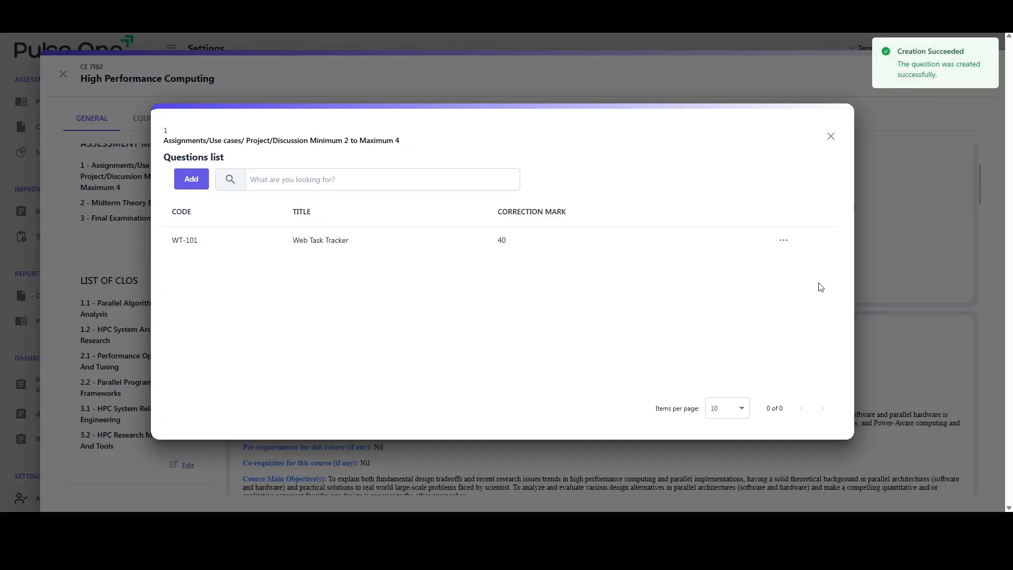
{"action": "left_click", "coordinate": [828, 138]}
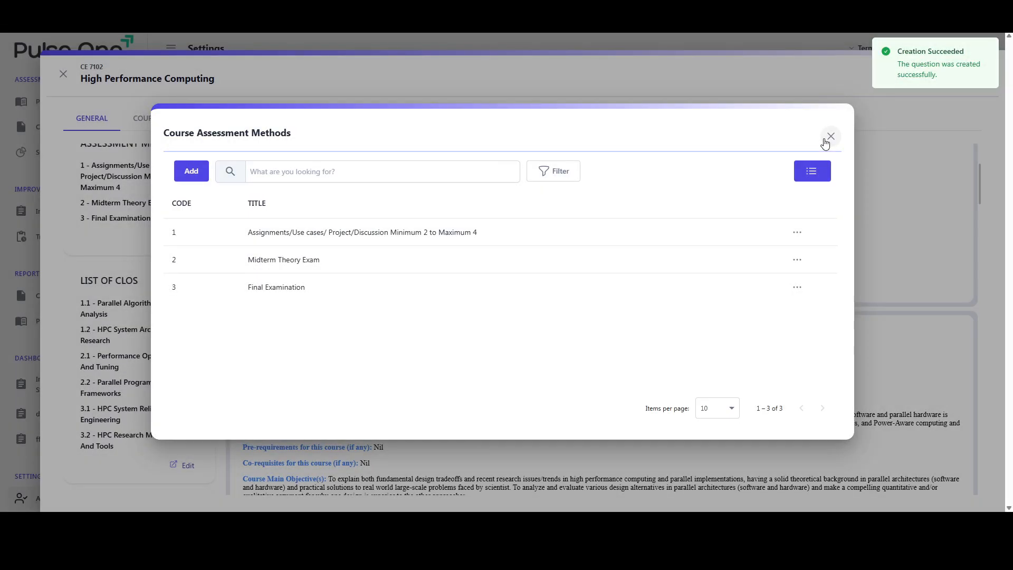
{"action": "left_click", "coordinate": [829, 137]}
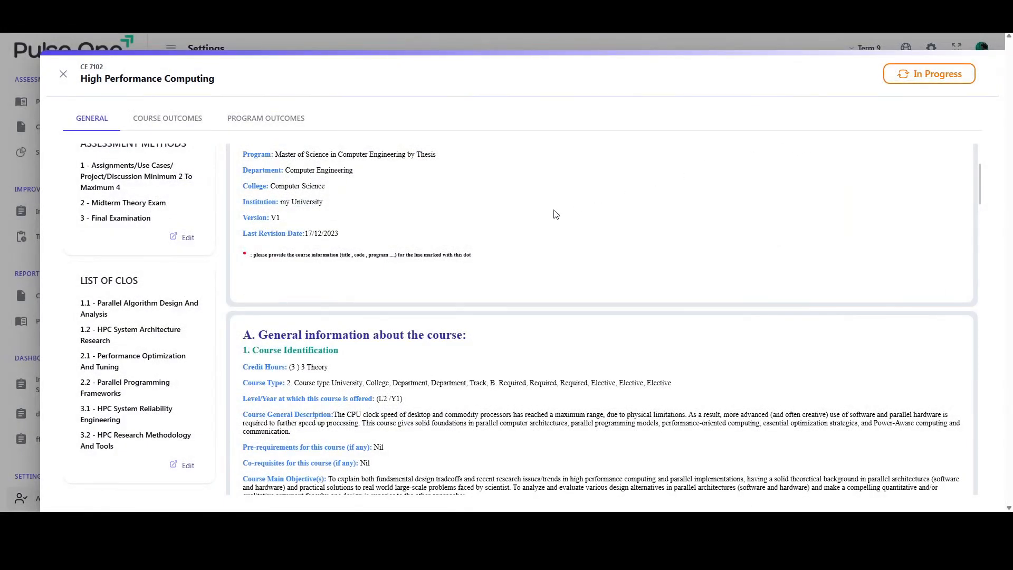
- Review the course's CLO list with its targets and weights, then close it
{"action": "left_click", "coordinate": [194, 465]}
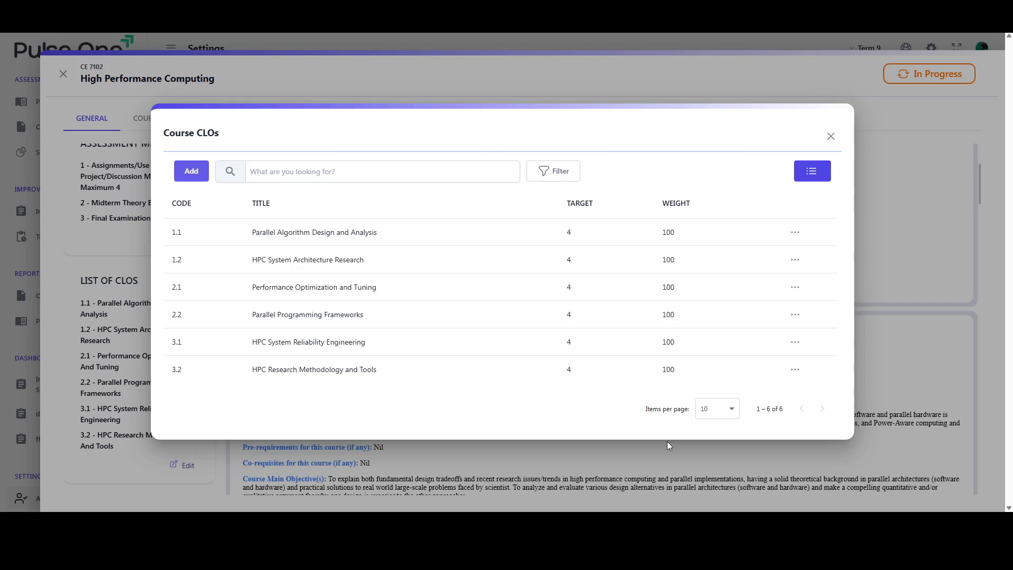
{"action": "left_click", "coordinate": [829, 138]}
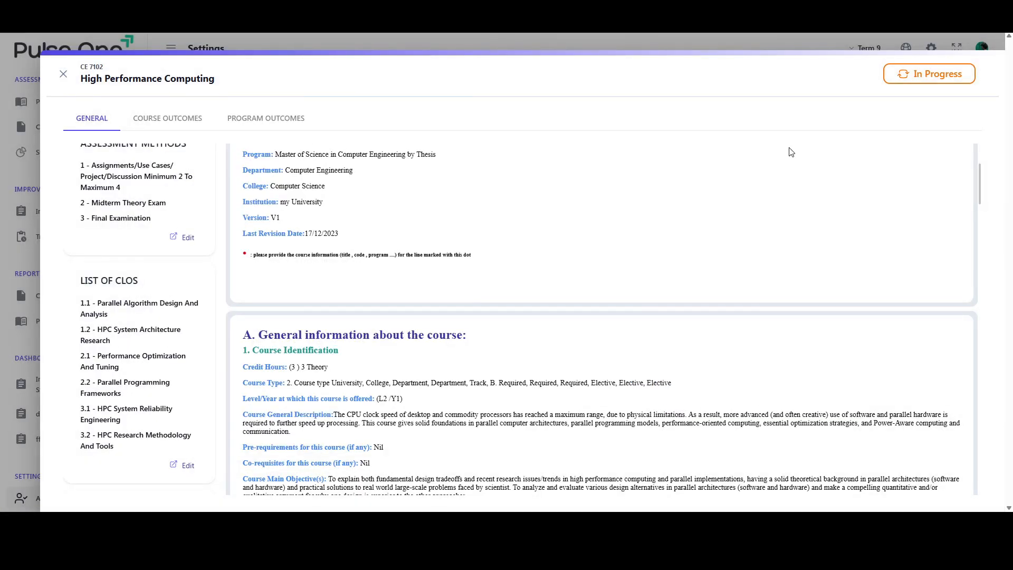
- In the course outcomes, set question WT-101's weights to 60 for CLO 1.1, 59 for CLO 1.2 and 23 for CLO 2.1
{"action": "left_click", "coordinate": [191, 118]}
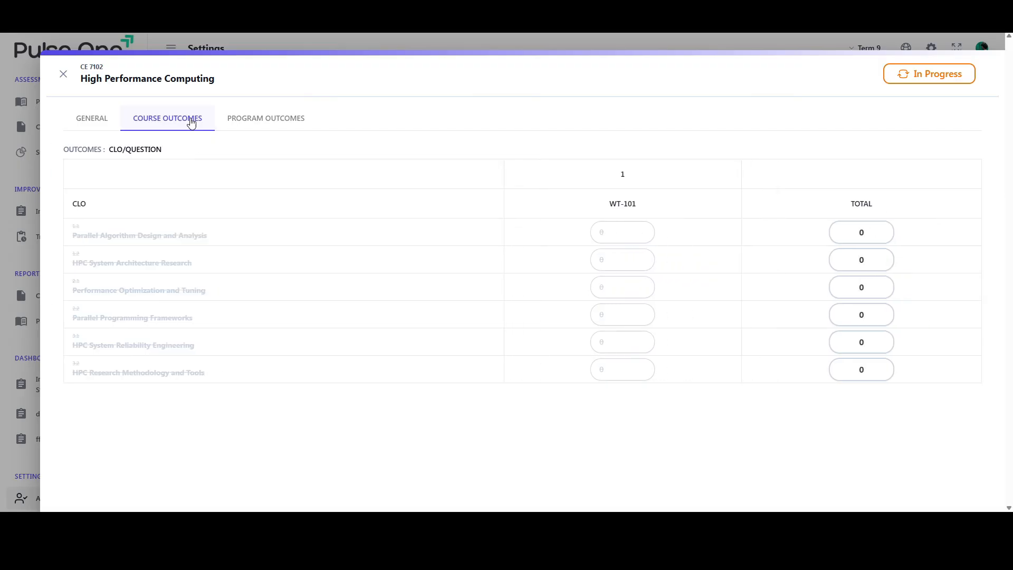
{"action": "left_click", "coordinate": [613, 233]}
{"action": "double_click", "coordinate": [613, 233]}
{"action": "type", "text": "60"}
{"action": "key", "text": "Tab"}
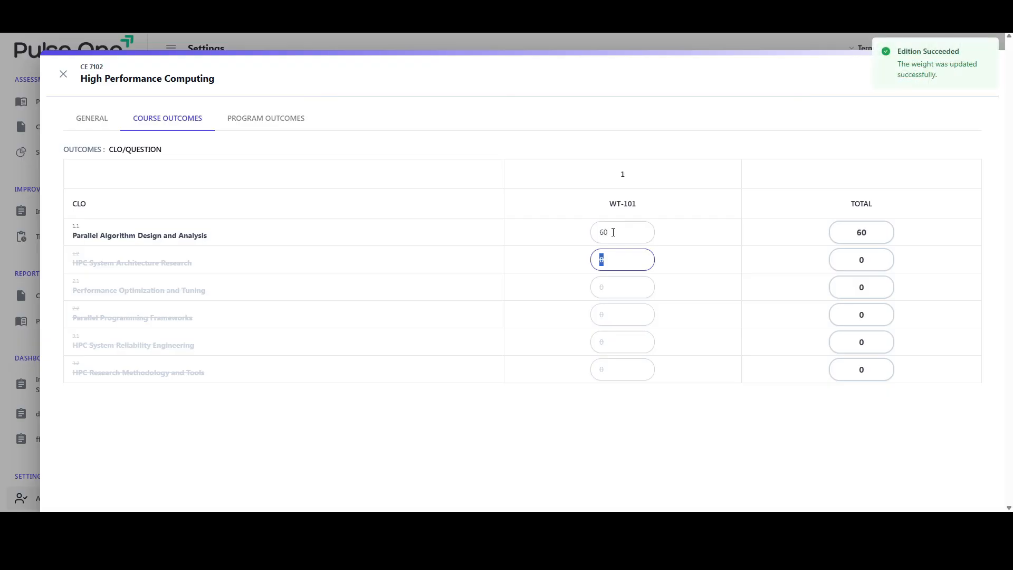
{"action": "type", "text": "59"}
{"action": "key", "text": "Tab"}
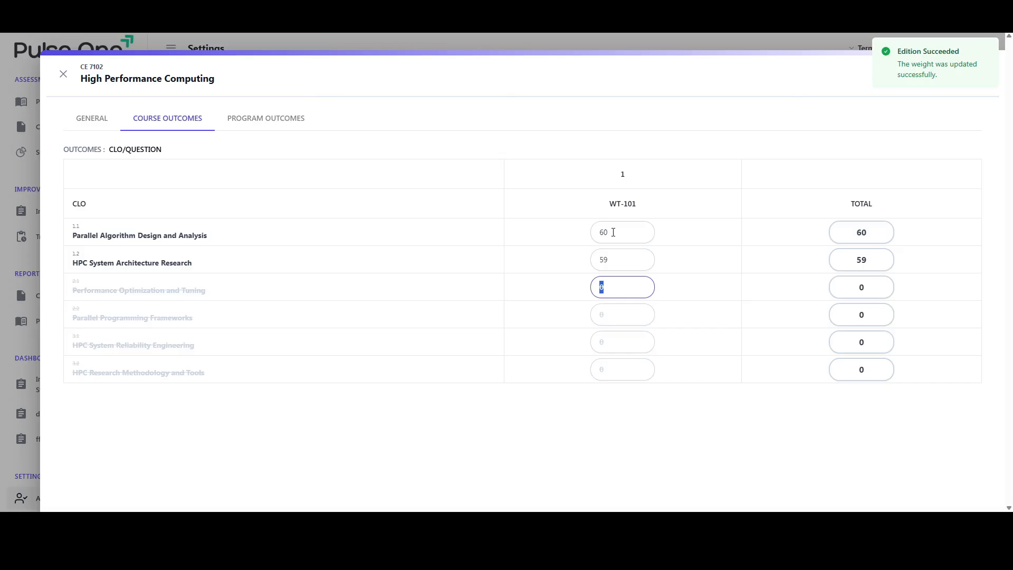
{"action": "type", "text": "23"}
{"action": "key", "text": "Tab"}
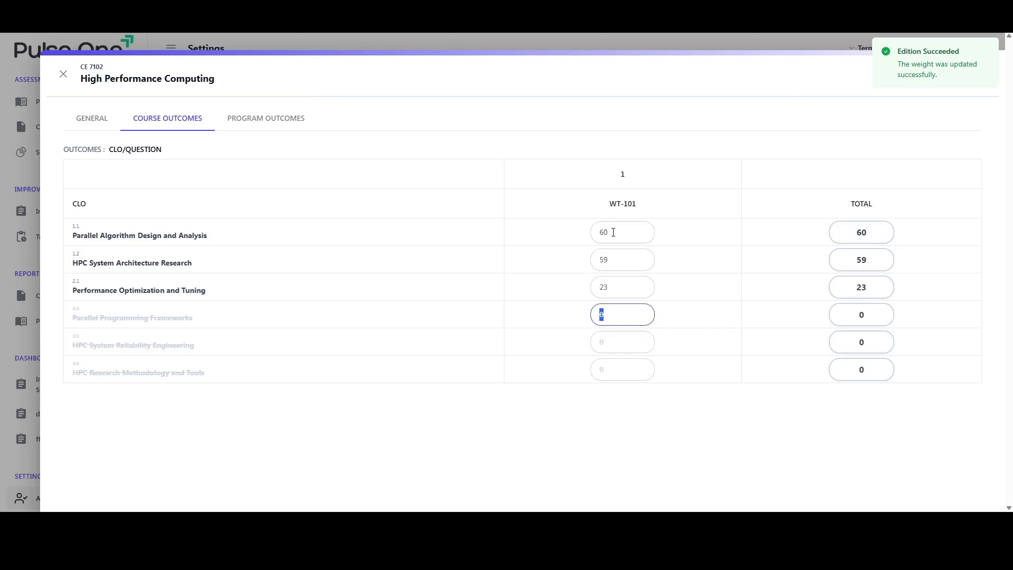
- Set question WT-101's weights to 44 for CLO 2.2, 46 for CLO 3.1 and 10 for CLO 3.2
{"action": "type", "text": "44"}
{"action": "key", "text": "Tab"}
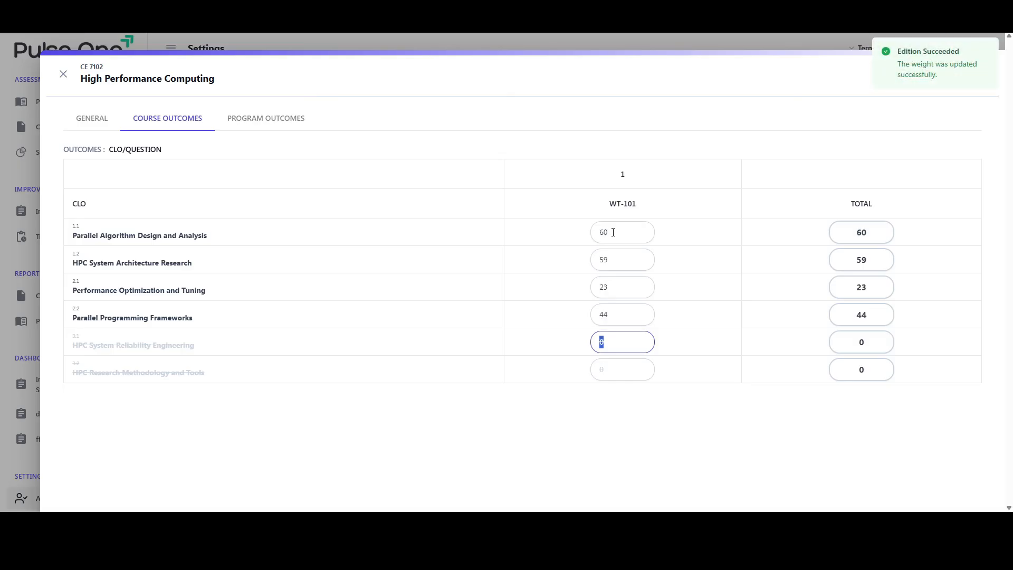
{"action": "type", "text": "46"}
{"action": "key", "text": "Tab"}
{"action": "type", "text": "10"}
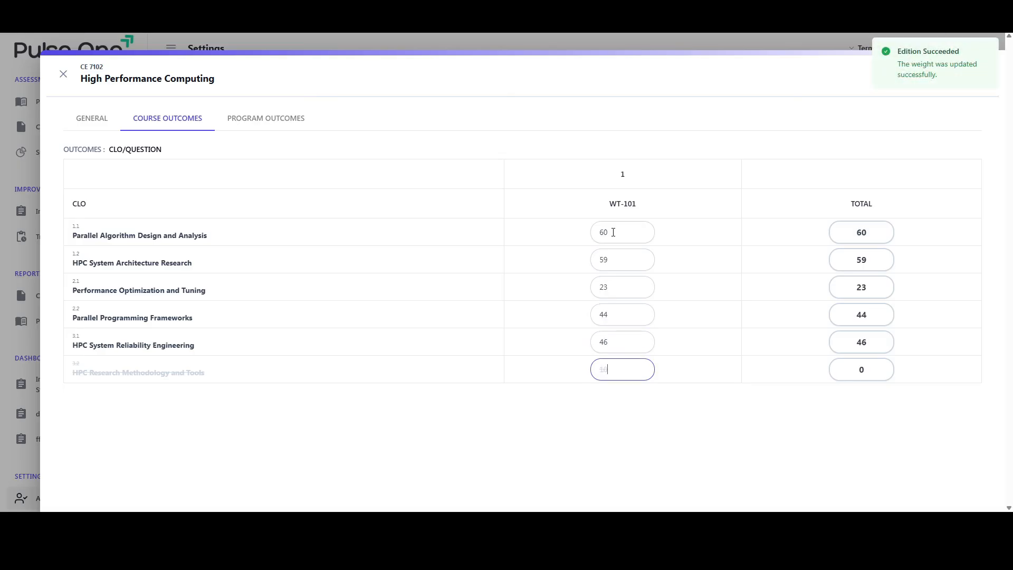
{"action": "key", "text": "Tab"}
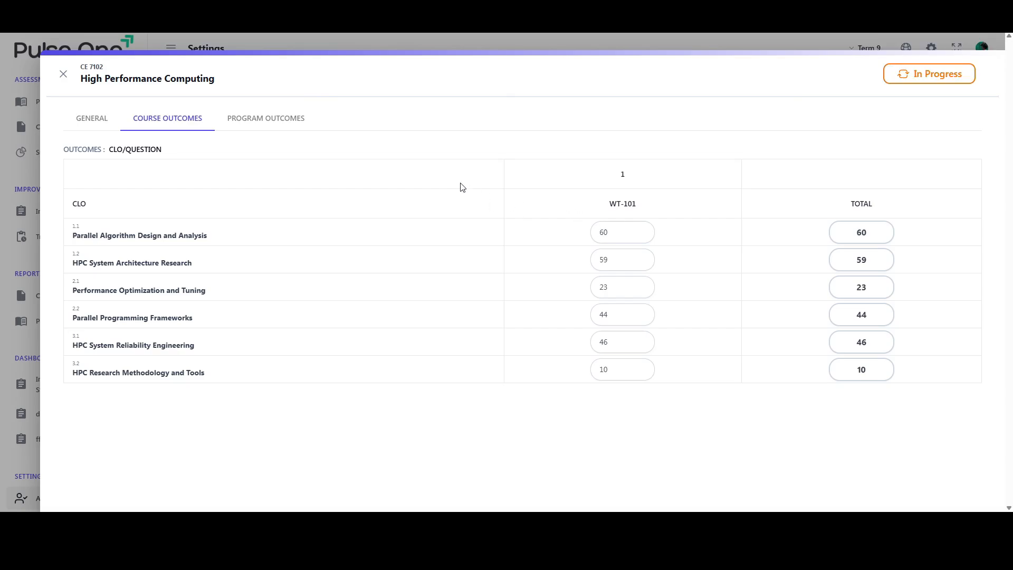
- Check the course's program outcomes, close the course, and open the course list of the Master of Engineering-7 program specification
{"action": "left_click", "coordinate": [282, 121]}
{"action": "left_click", "coordinate": [337, 47]}
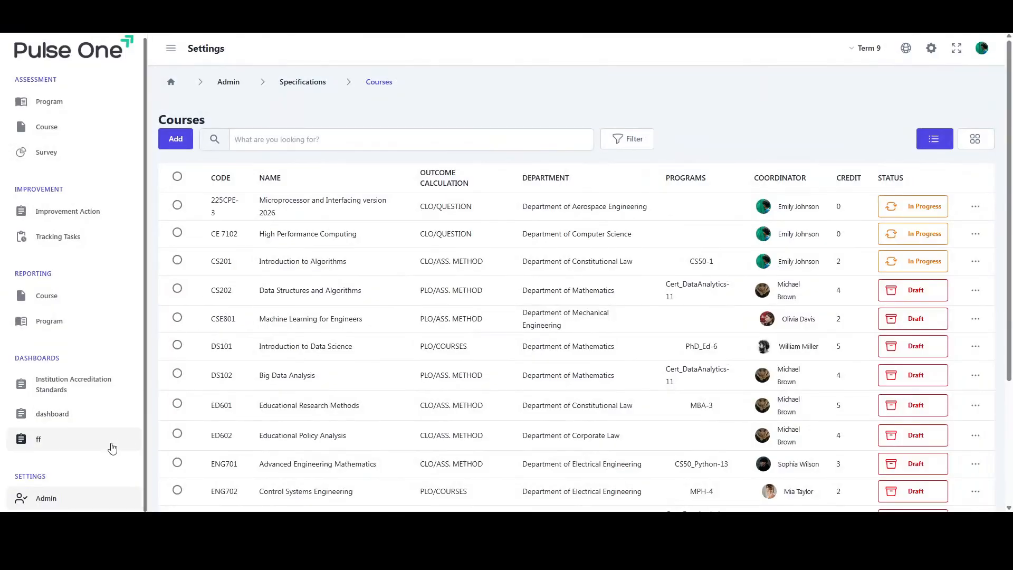
{"action": "left_click", "coordinate": [80, 498]}
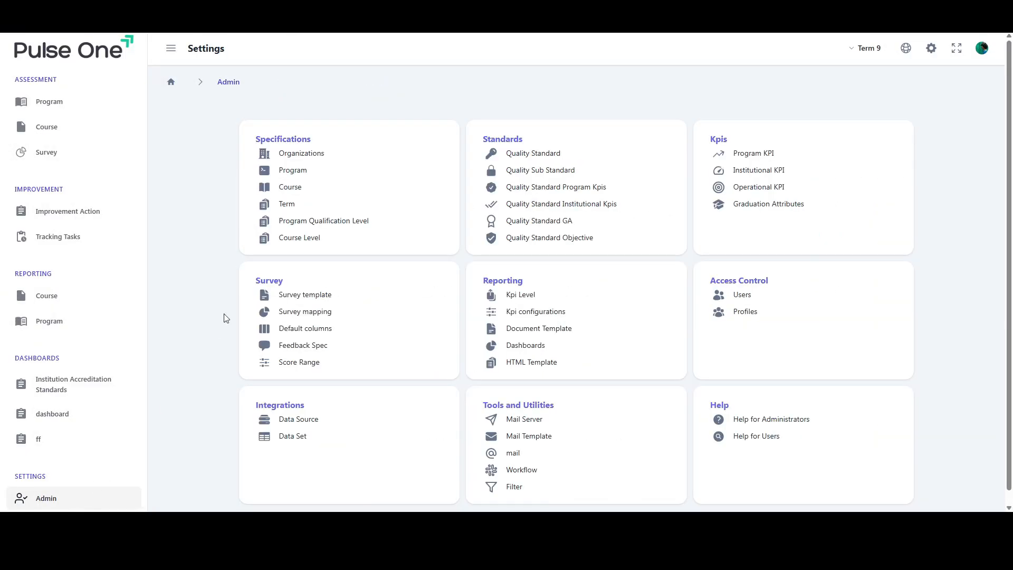
{"action": "left_click", "coordinate": [311, 178]}
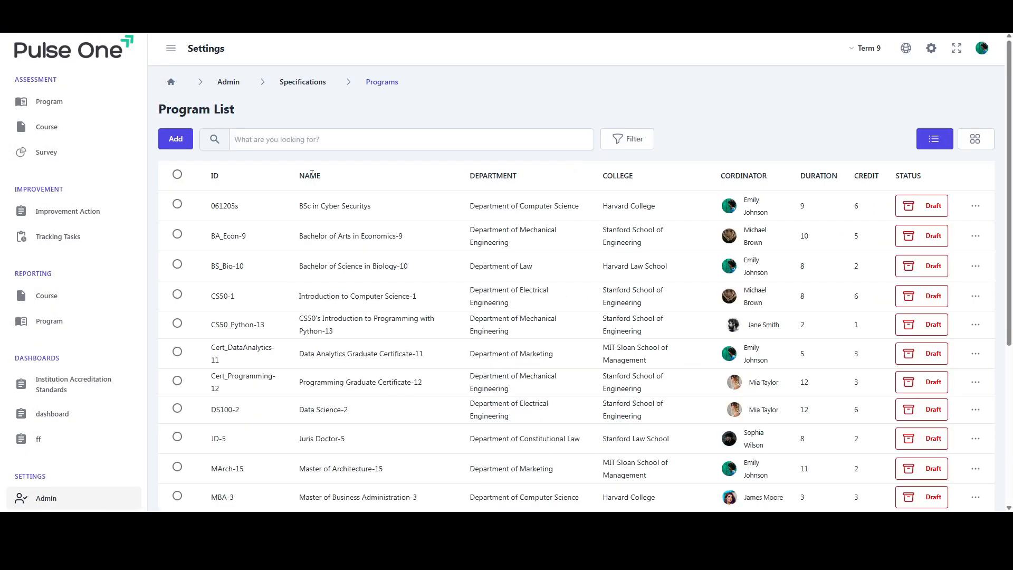
{"action": "scroll", "coordinate": [327, 311], "scroll_direction": "down", "scroll_amount": 3}
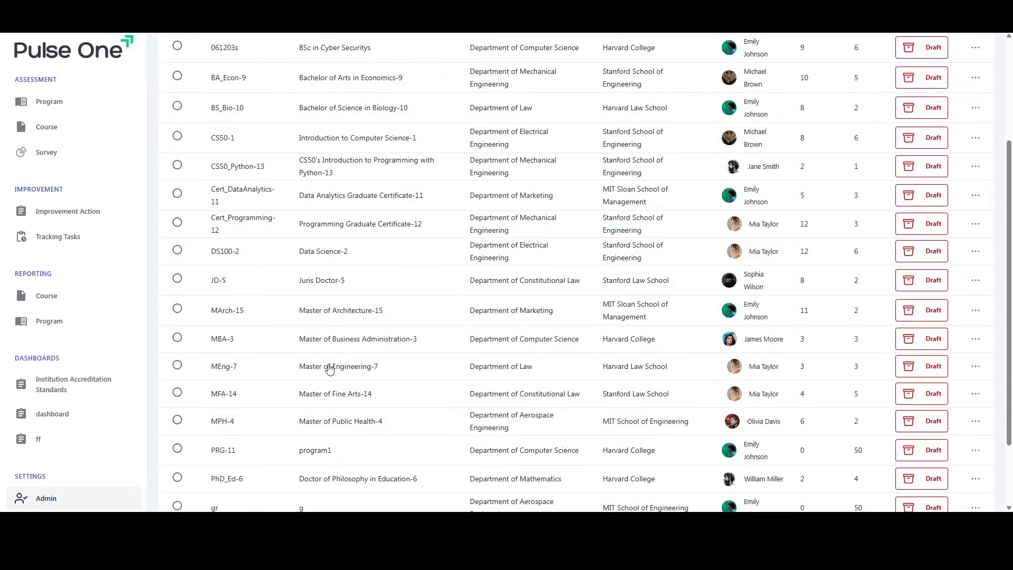
{"action": "left_click", "coordinate": [328, 366]}
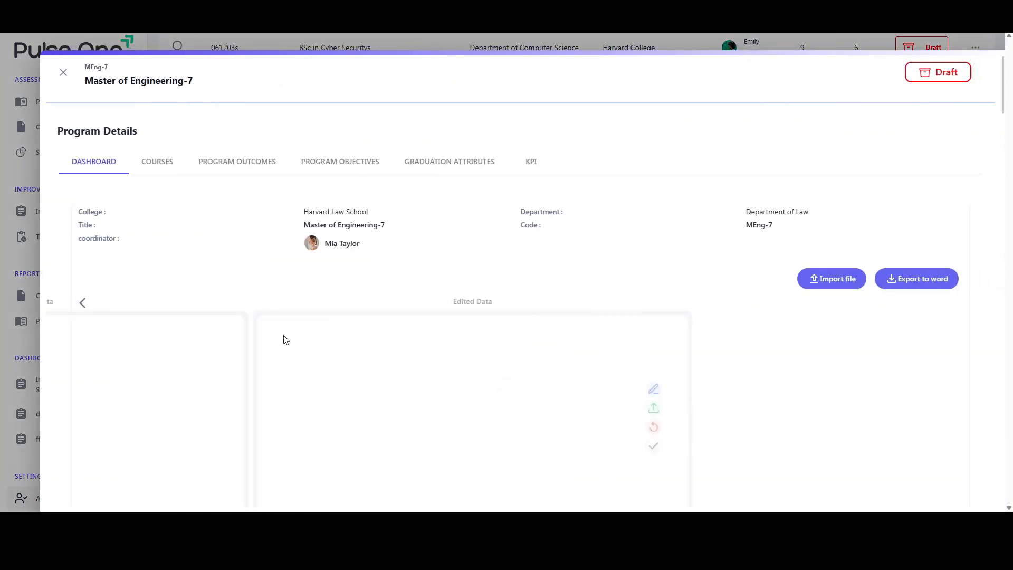
{"action": "left_click", "coordinate": [160, 165]}
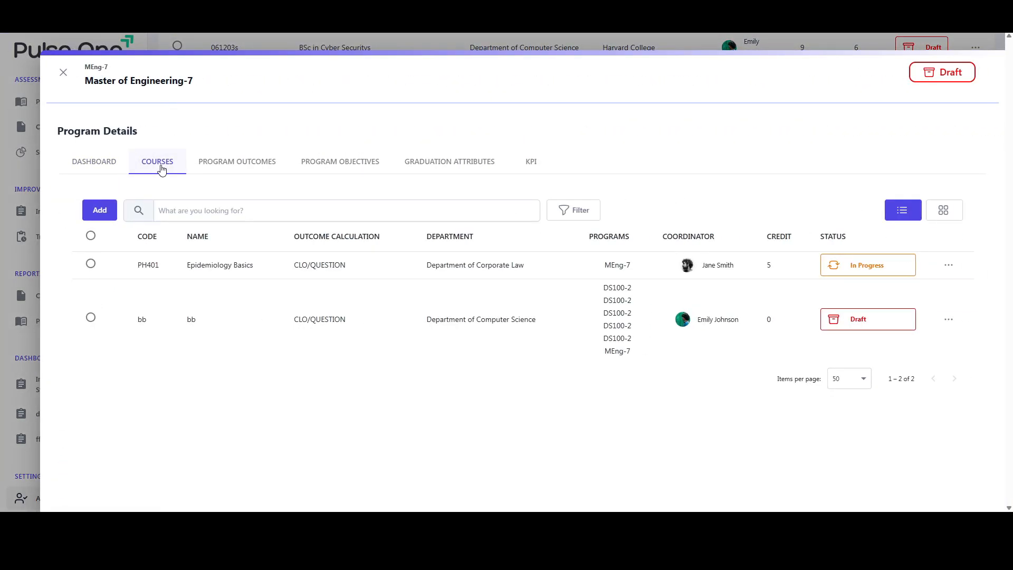
- Add the High Performance Computing course to the Master of Engineering-7 program and close the program
{"action": "left_click", "coordinate": [103, 210]}
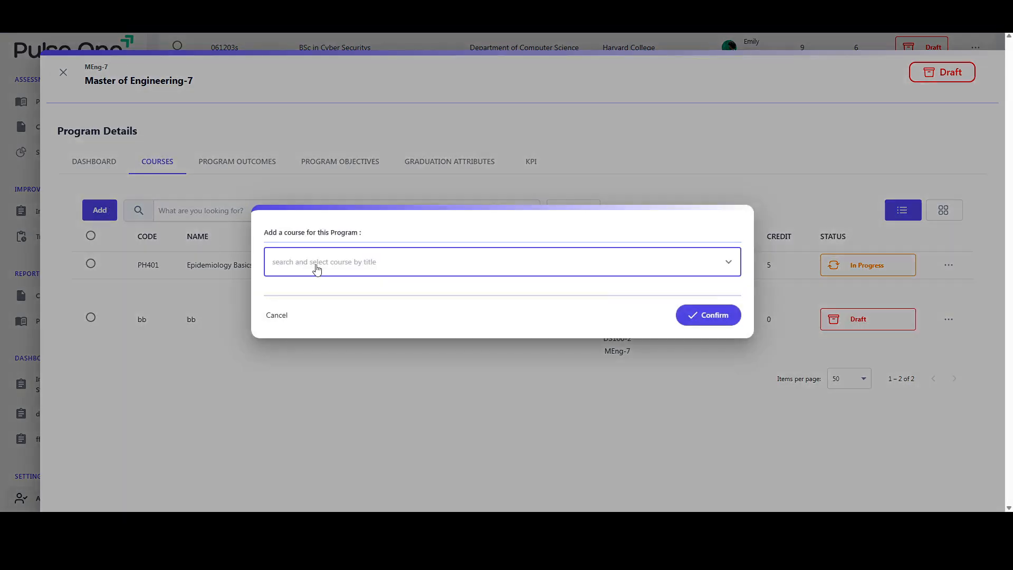
{"action": "left_click", "coordinate": [315, 266]}
{"action": "type", "text": "HIGH"}
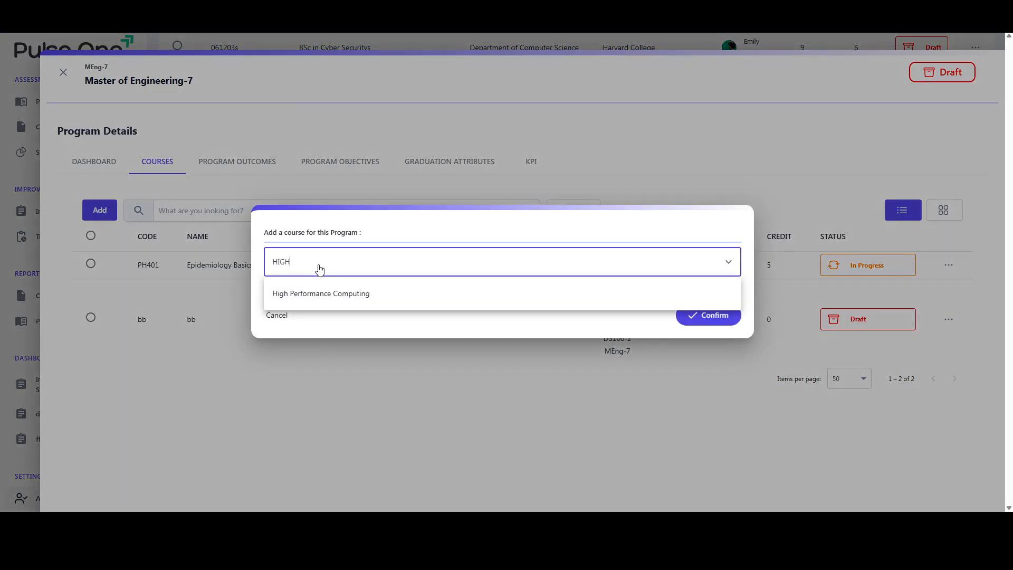
{"action": "left_click", "coordinate": [353, 293]}
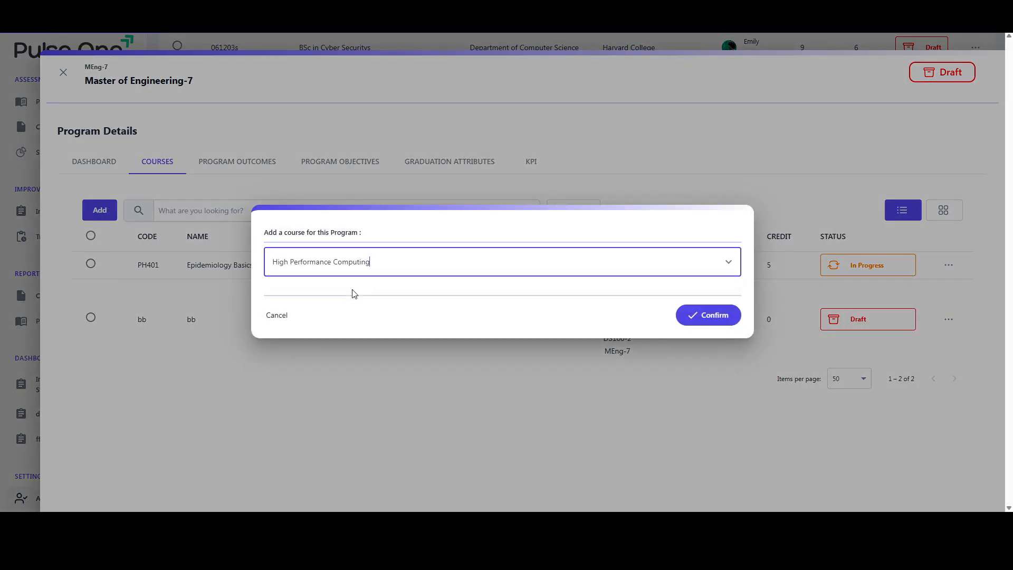
{"action": "left_click", "coordinate": [727, 313]}
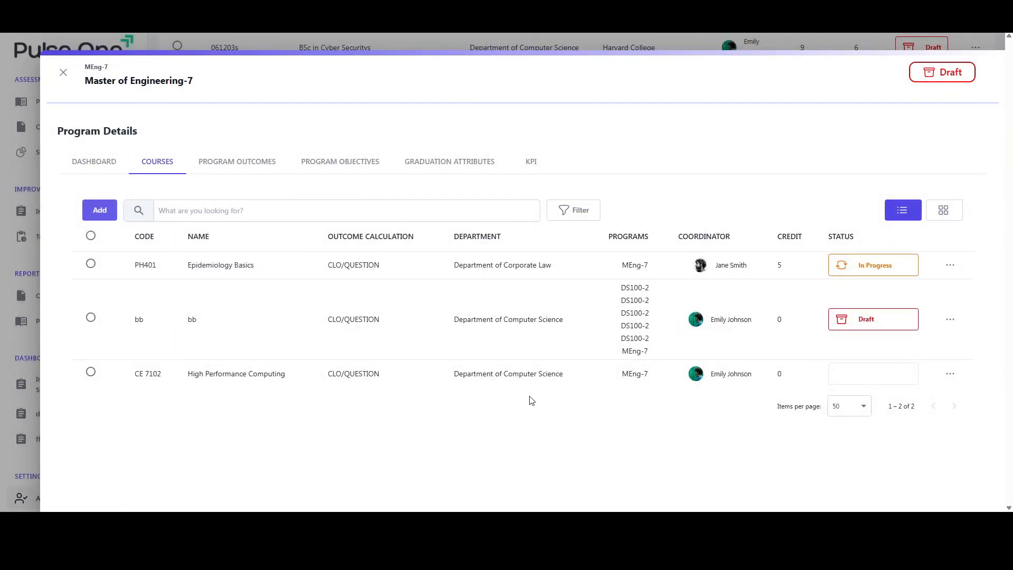
{"action": "left_click", "coordinate": [836, 44]}
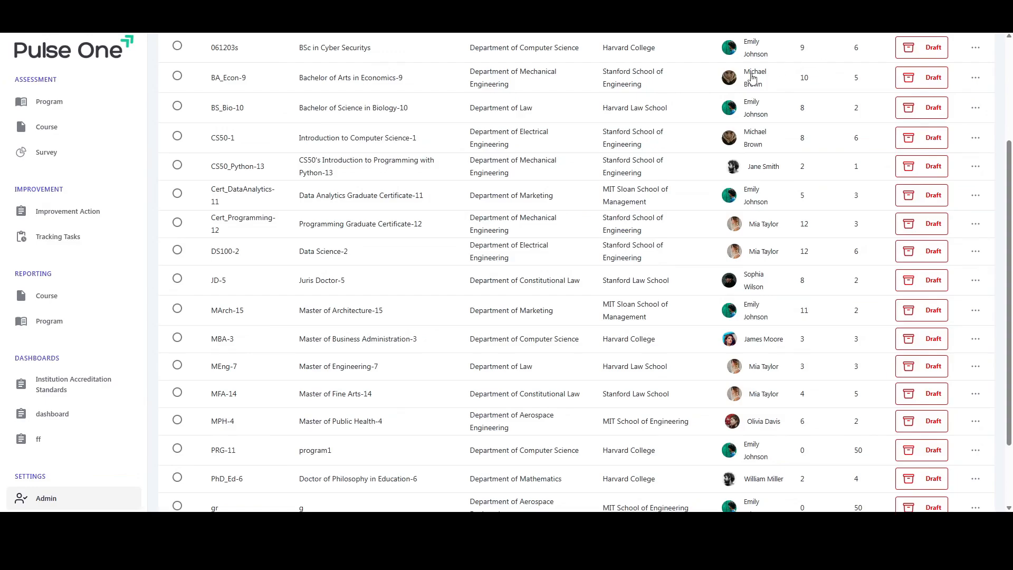
- Reopen the High Performance Computing course specification and show outcome V1 of program MEng-7 in its program outcomes
{"action": "left_click", "coordinate": [131, 500]}
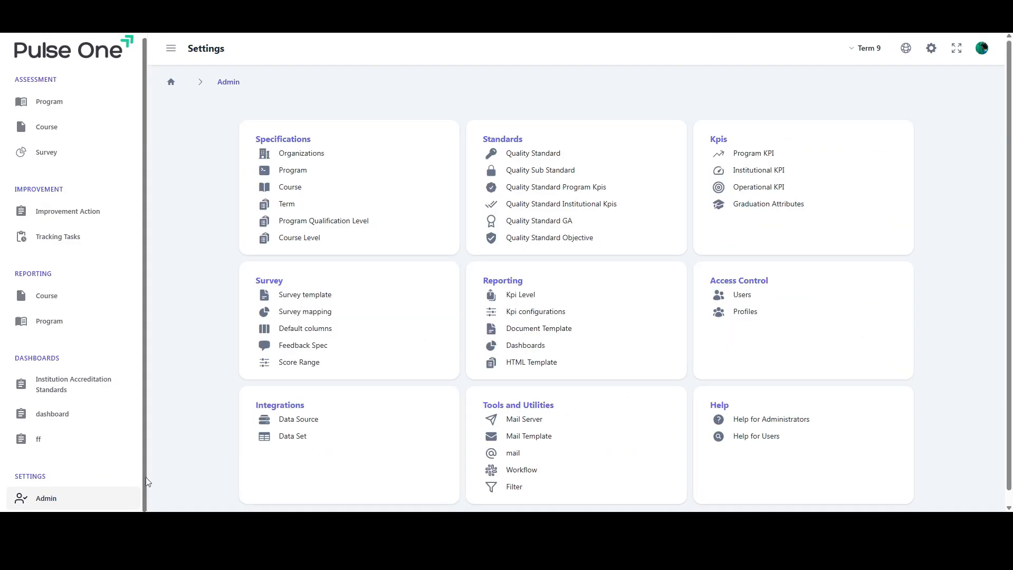
{"action": "left_click", "coordinate": [297, 194]}
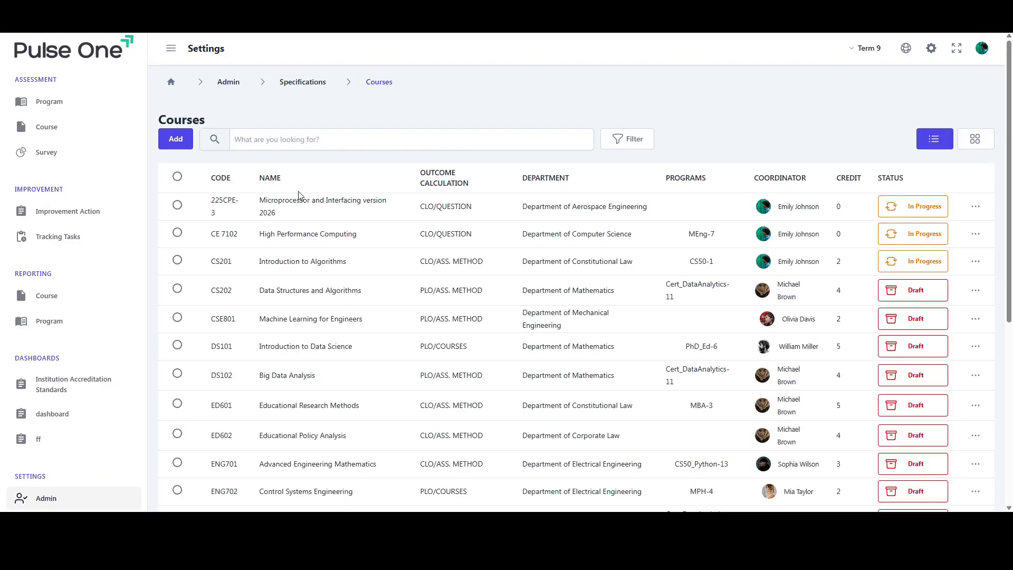
{"action": "left_click", "coordinate": [356, 235]}
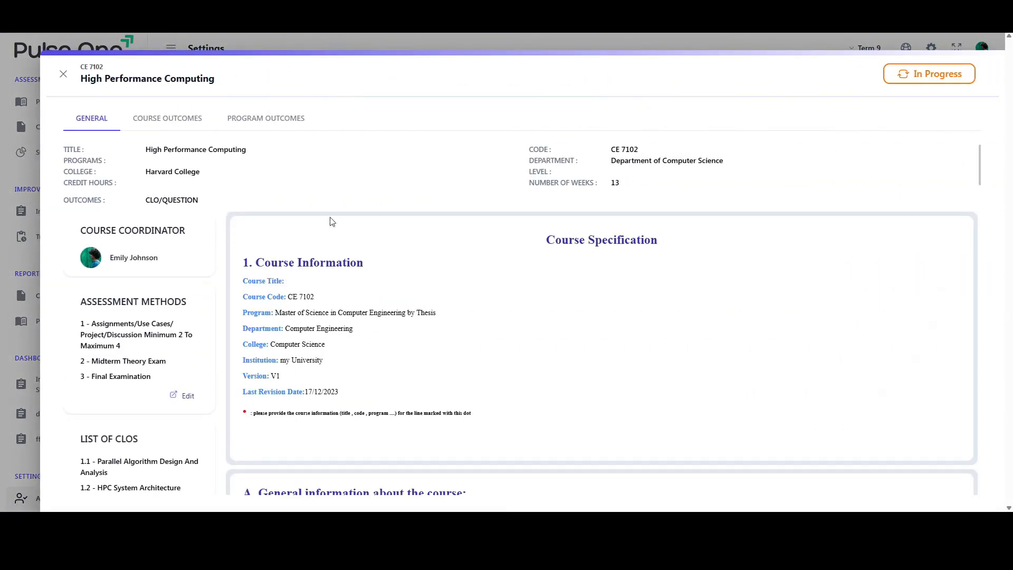
{"action": "left_click", "coordinate": [301, 126]}
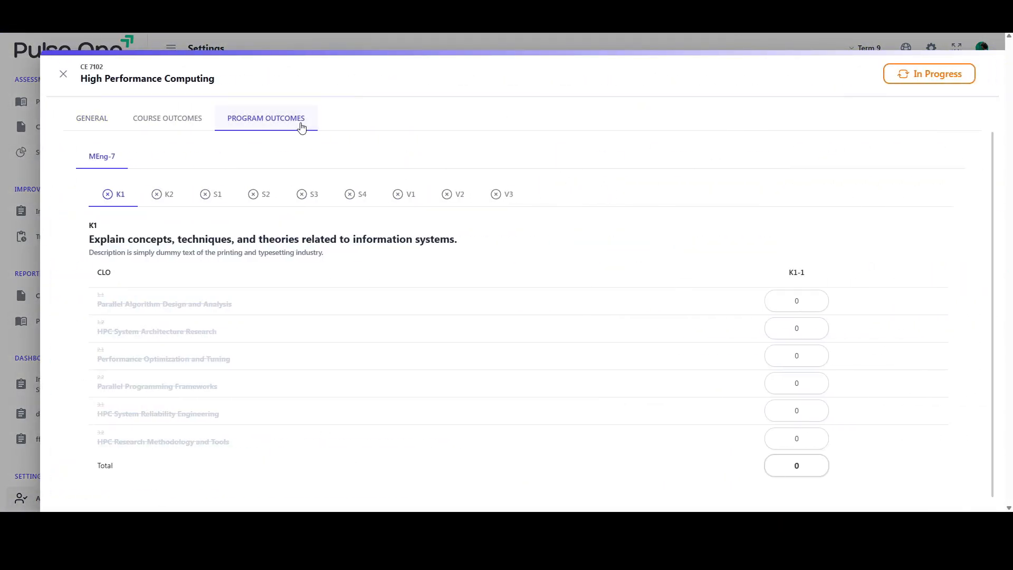
{"action": "left_click", "coordinate": [200, 196]}
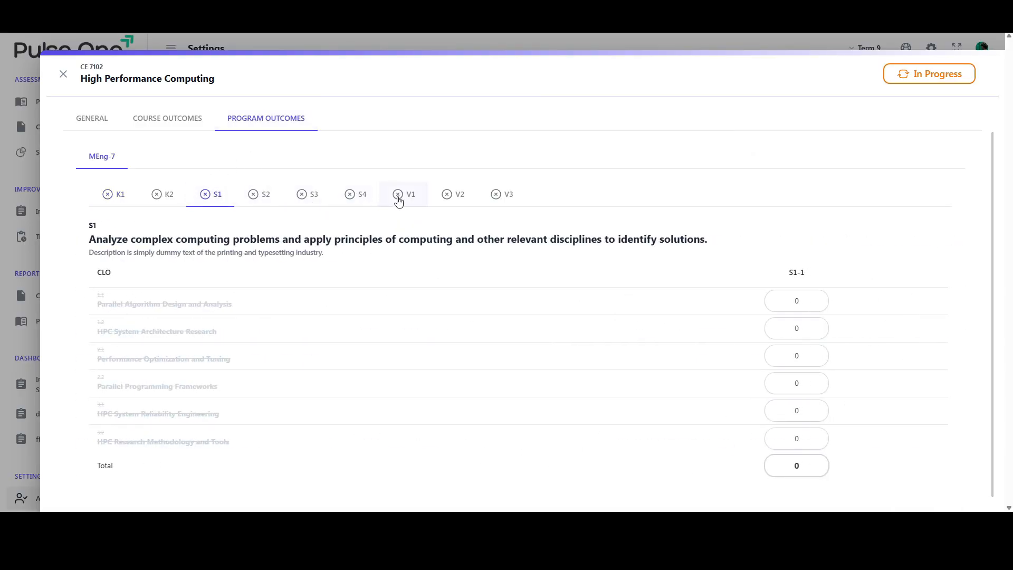
{"action": "left_click", "coordinate": [397, 199]}
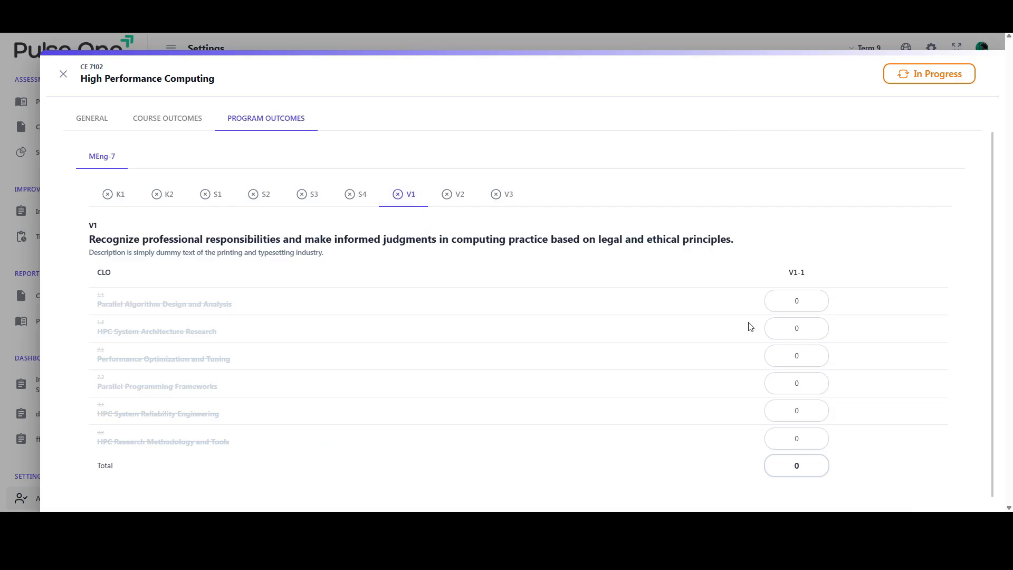
- Set the V1-1 weights to 55 for CLO 1.1, 65 for CLO 1.2 and 10 for CLO 3.1
{"action": "left_click", "coordinate": [786, 307]}
{"action": "type", "text": "55"}
{"action": "key", "text": "Tab"}
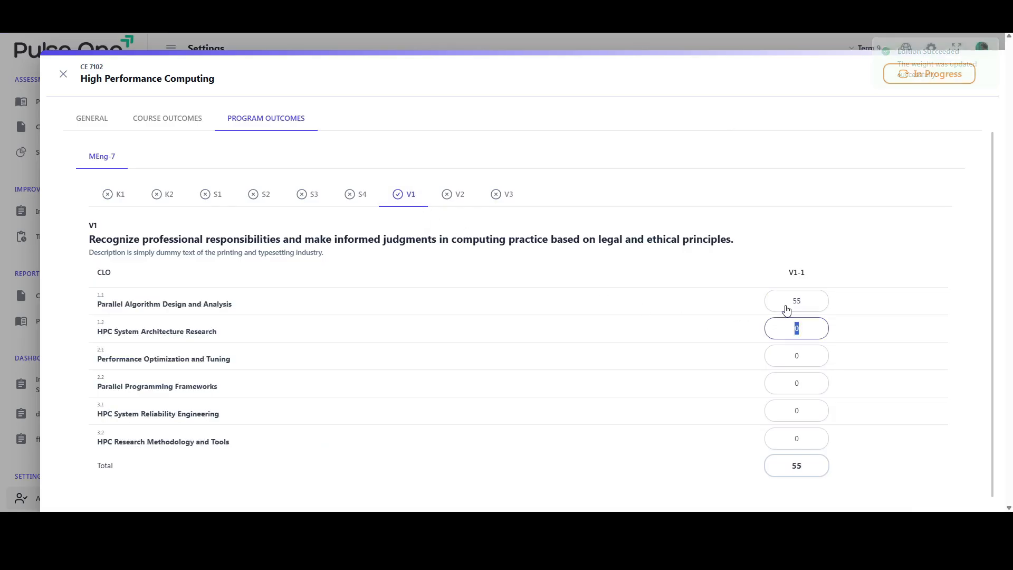
{"action": "left_click", "coordinate": [795, 353]}
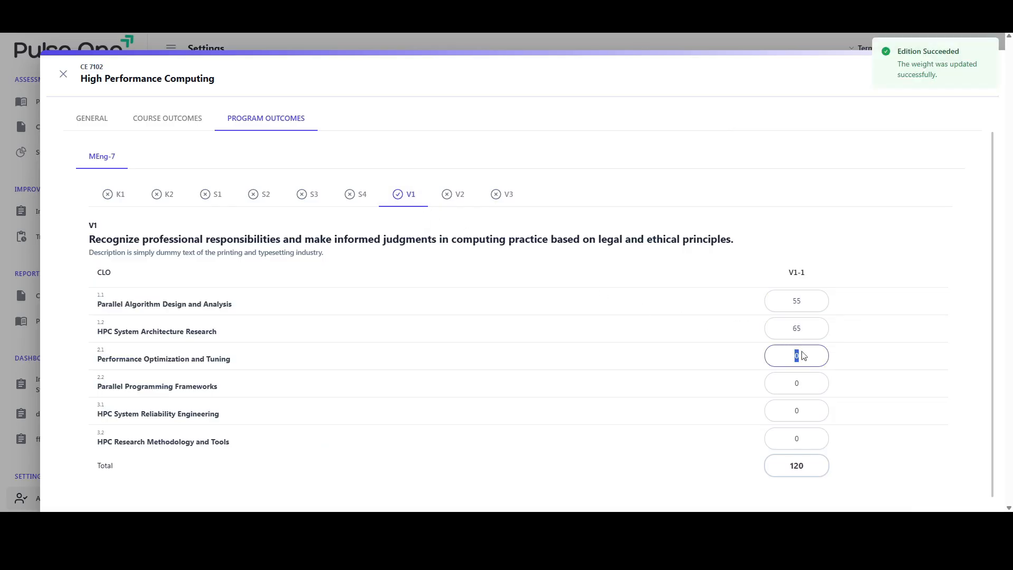
{"action": "left_click", "coordinate": [795, 411]}
{"action": "type", "text": "1"}
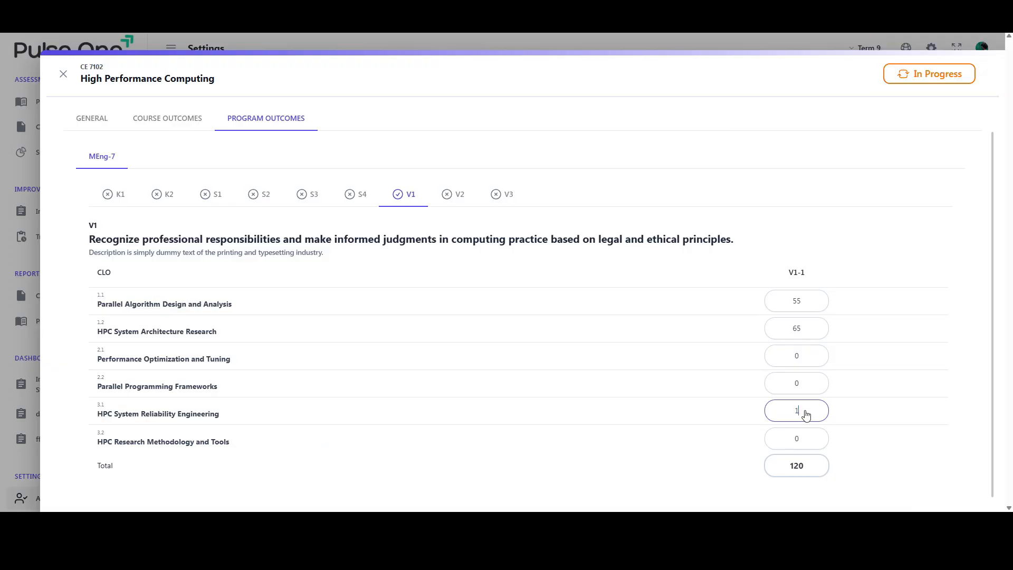
{"action": "type", "text": "0"}
{"action": "key", "text": "Tab"}
{"action": "left_click", "coordinate": [860, 236]}
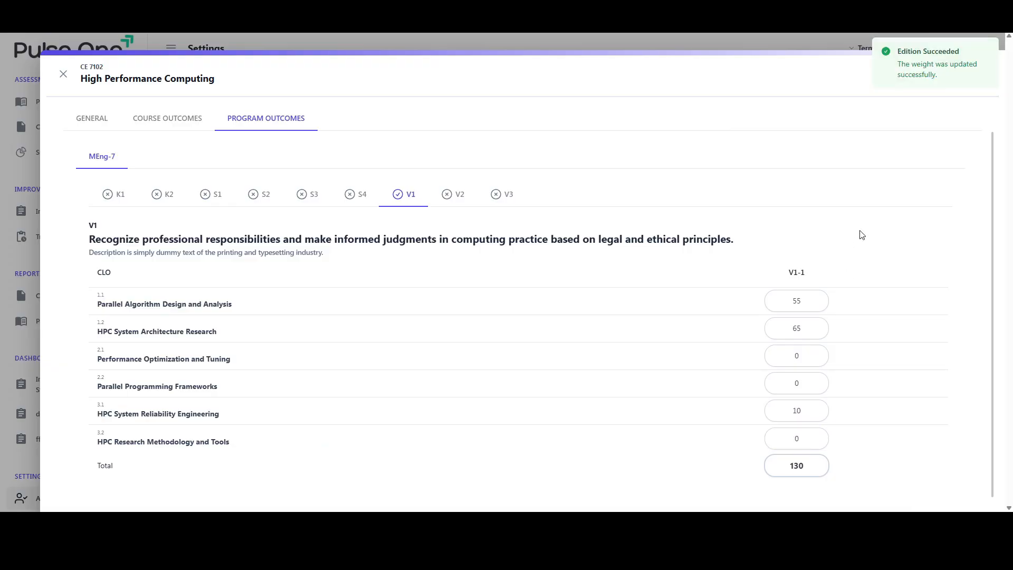
- Set the V1-1 weights to 11 for CLO 2.1, 22 for CLO 2.2 and 89 for CLO 3.2
{"action": "left_click", "coordinate": [811, 365]}
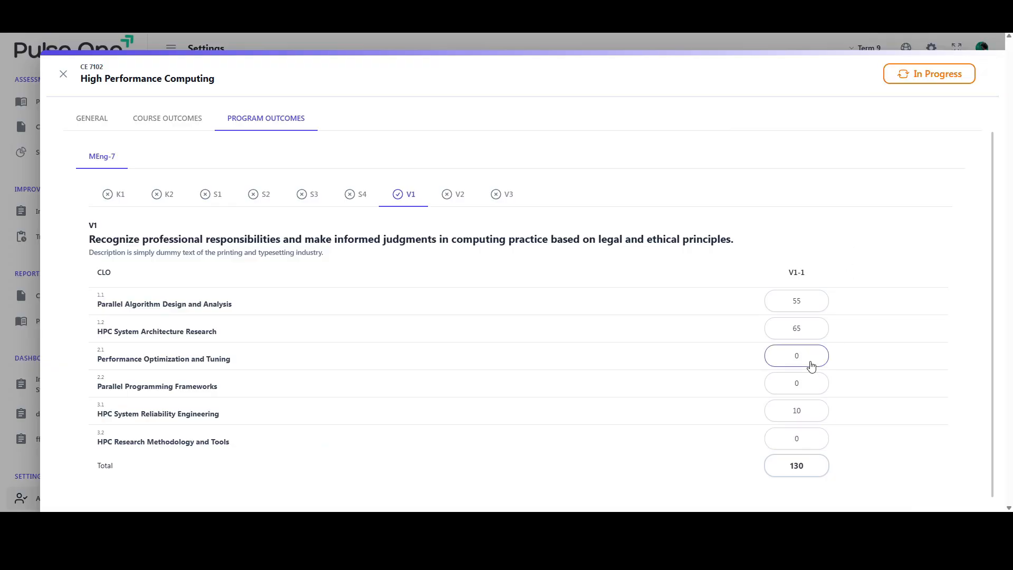
{"action": "key", "text": "Tab"}
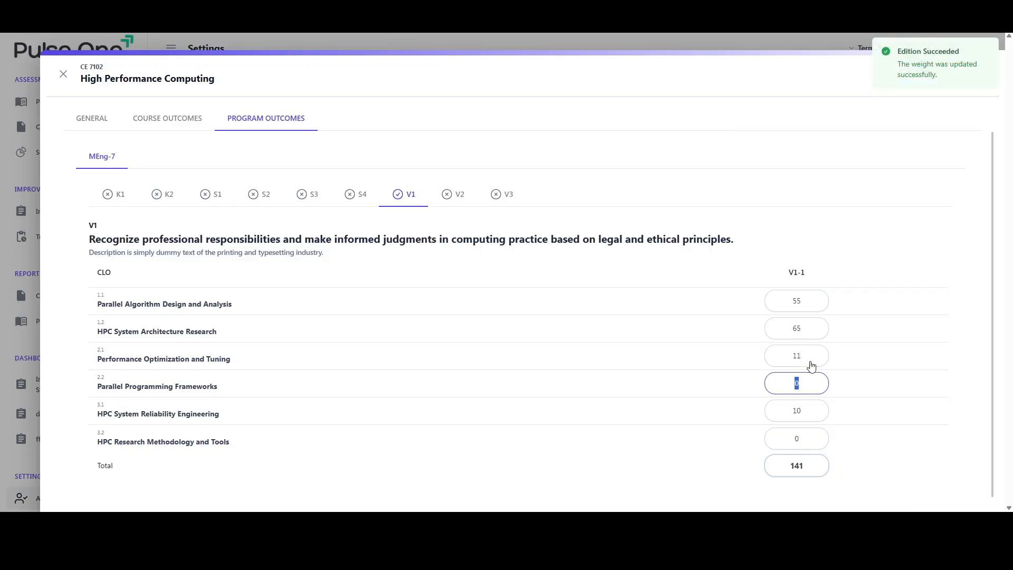
{"action": "type", "text": "22"}
{"action": "key", "text": "Tab"}
{"action": "left_click", "coordinate": [796, 446]}
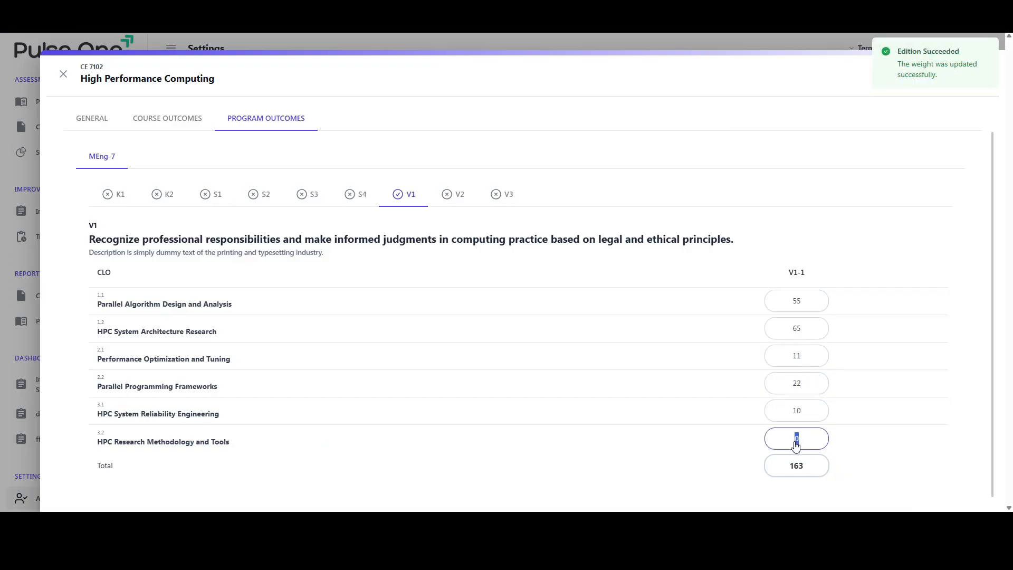
{"action": "key", "text": "Tab"}
- Change the course specification's status to For Approval and, after reviewing its general information, to Approved
{"action": "left_click", "coordinate": [928, 77]}
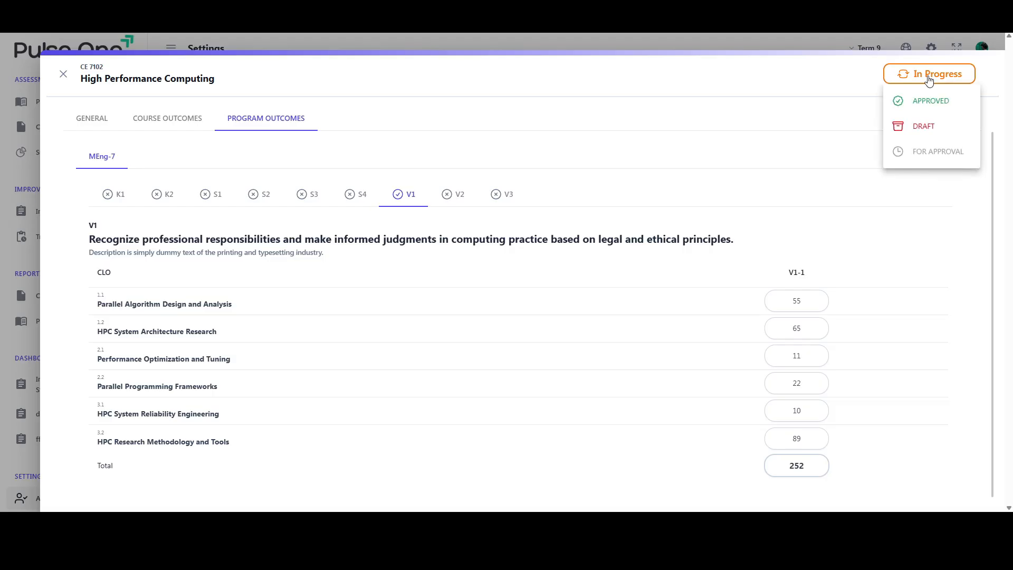
{"action": "left_click", "coordinate": [944, 153]}
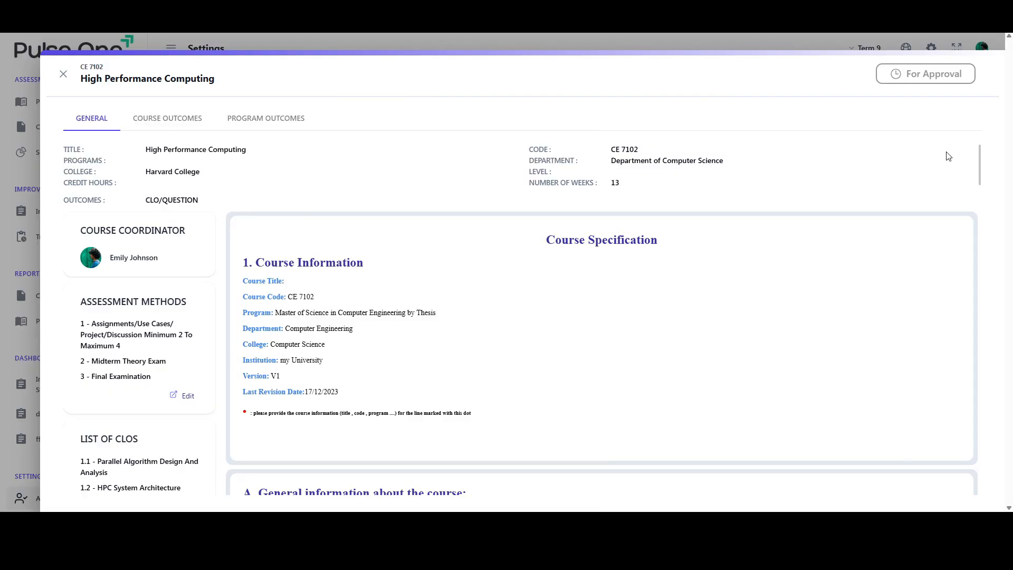
{"action": "scroll", "coordinate": [947, 156], "scroll_direction": "down", "scroll_amount": 4}
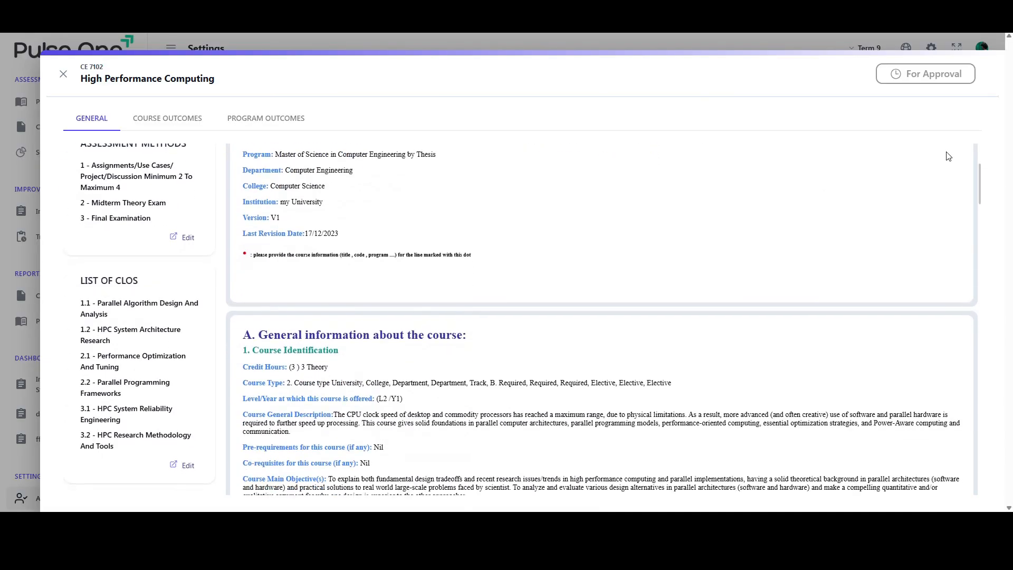
{"action": "scroll", "coordinate": [946, 155], "scroll_direction": "down", "scroll_amount": 2}
{"action": "scroll", "coordinate": [946, 154], "scroll_direction": "up", "scroll_amount": 6}
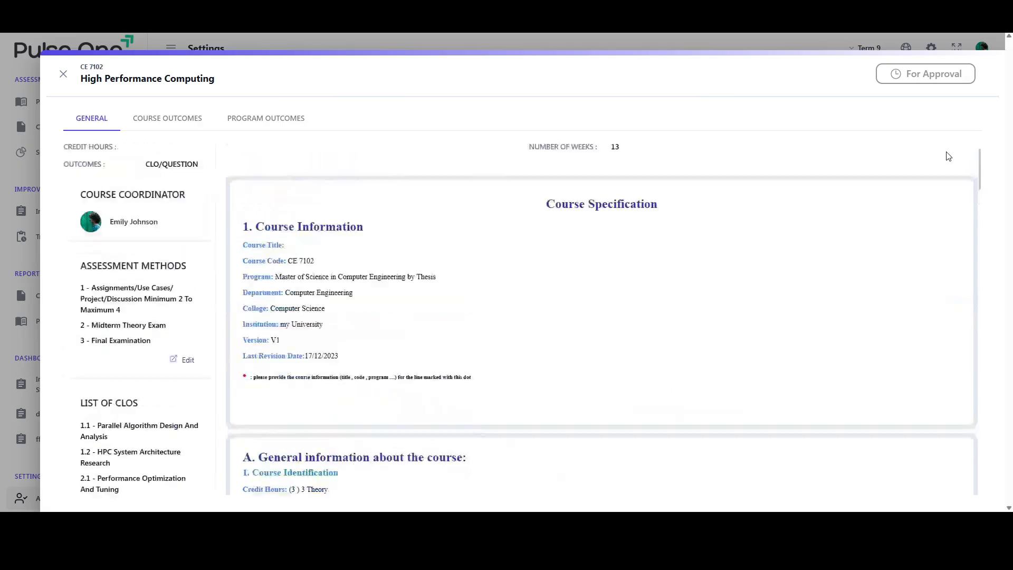
{"action": "left_click", "coordinate": [946, 85]}
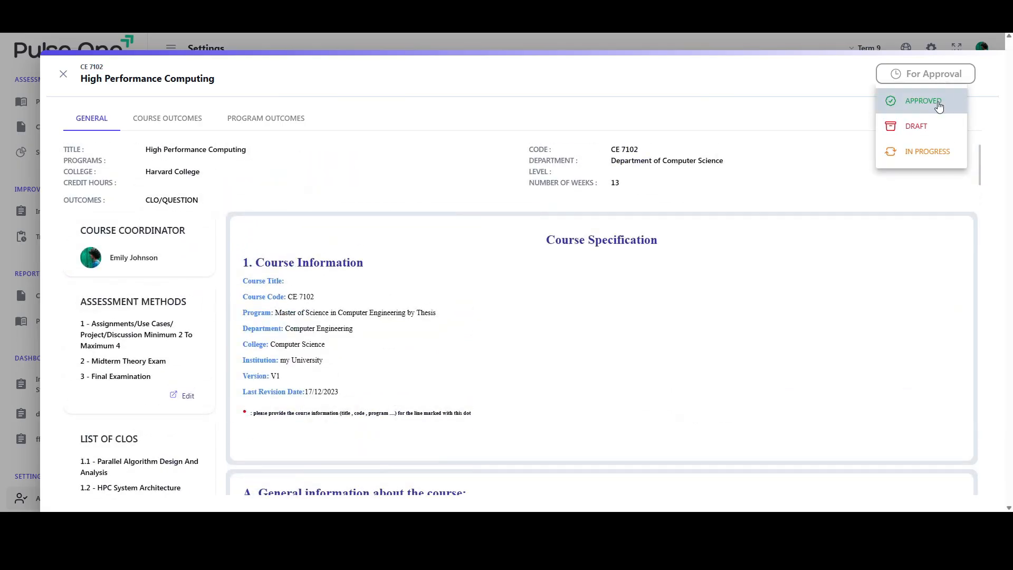
{"action": "left_click", "coordinate": [931, 100]}
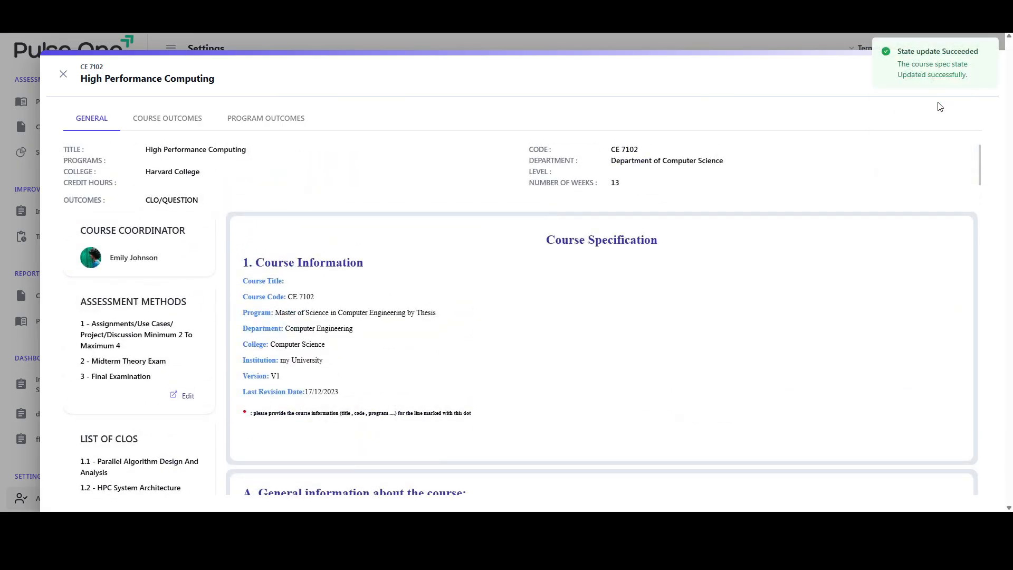